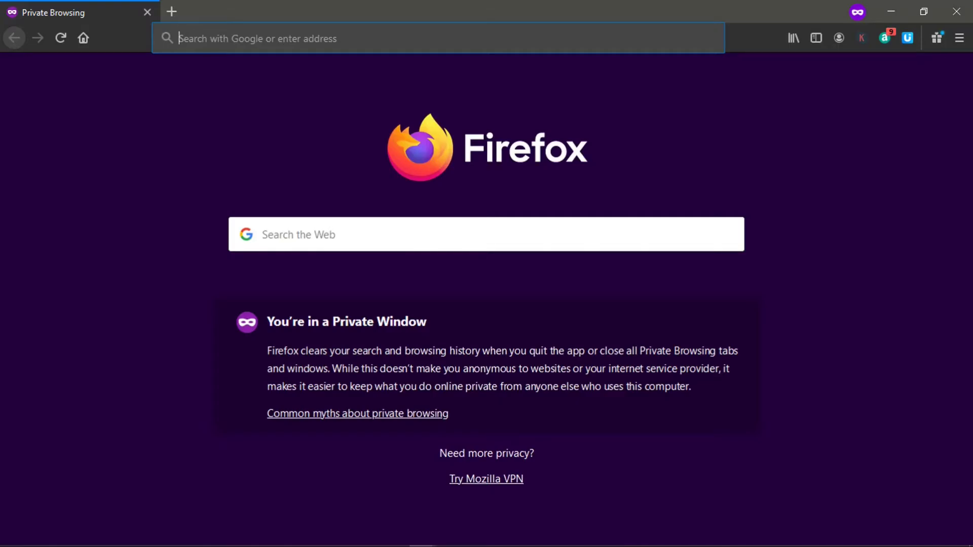
Load flutterwave.com in Firefox and scroll to the footer's Nigeria country setting
text(fl)
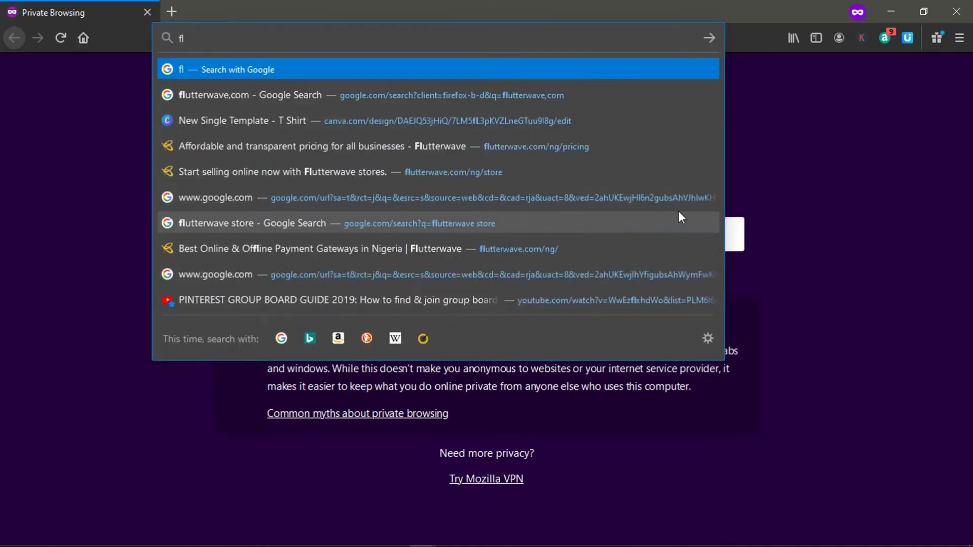
text(utterwave.co)
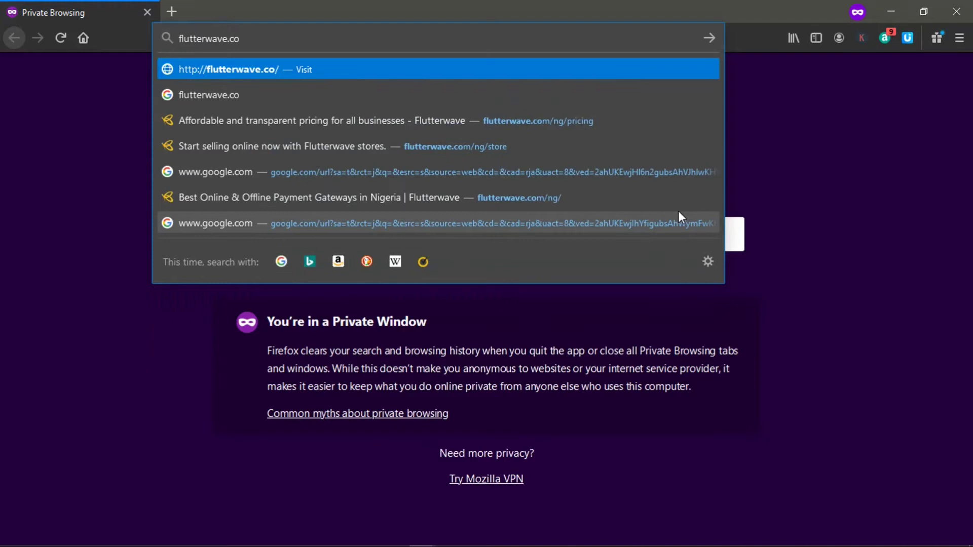
text(m)
key(Return)
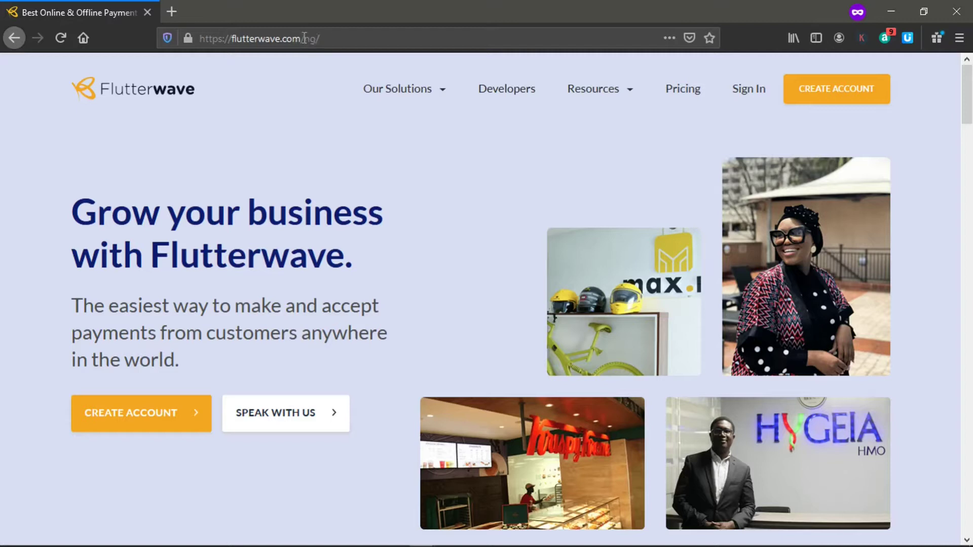
scroll(311, 141, down, 20)
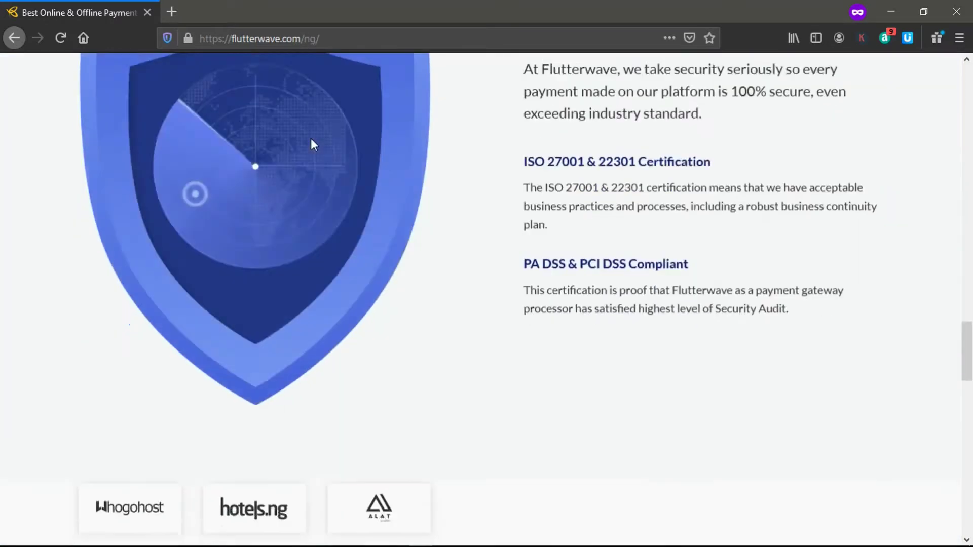
scroll(311, 139, down, 20)
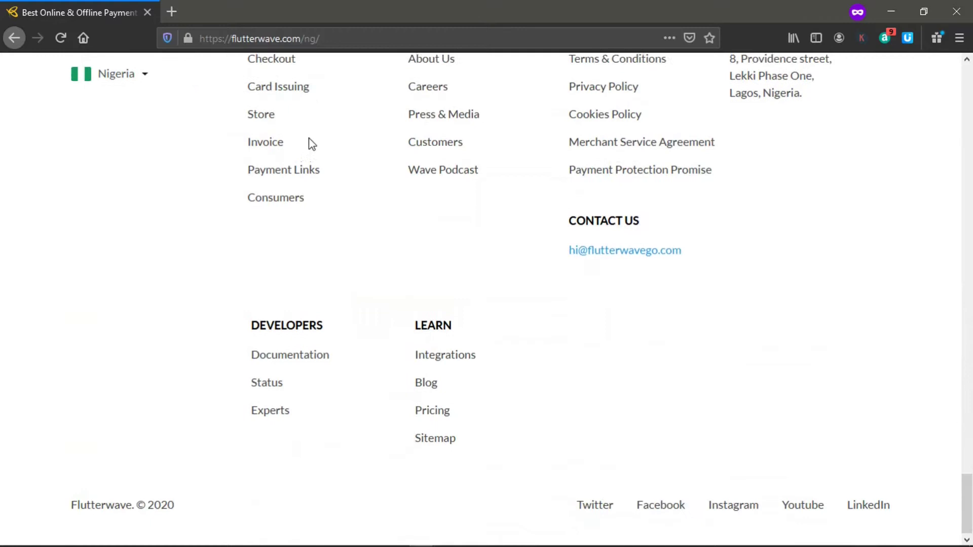
scroll(147, 129, up, 2)
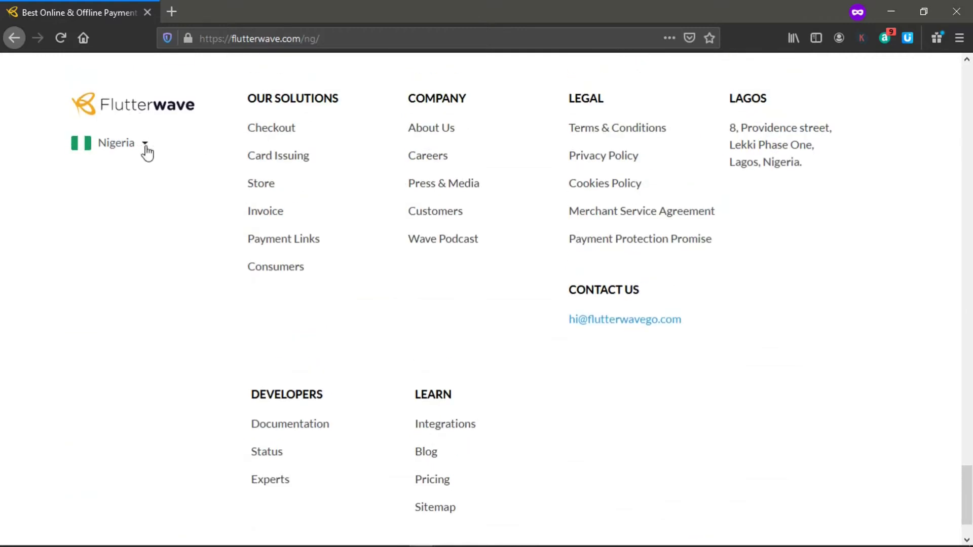
Browse the supported-countries grid from the footer and close it unchanged
click(146, 148)
scroll(387, 213, up, 8)
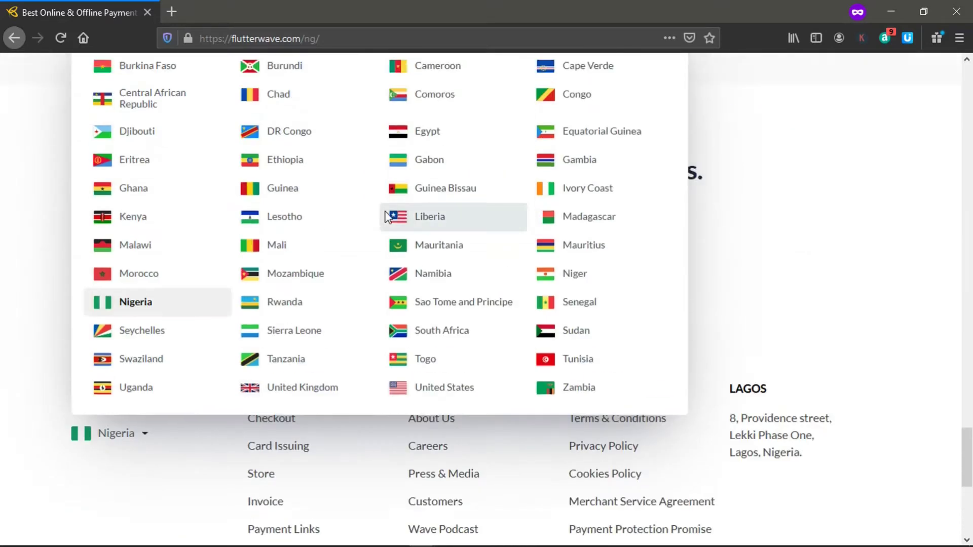
scroll(387, 216, up, 4)
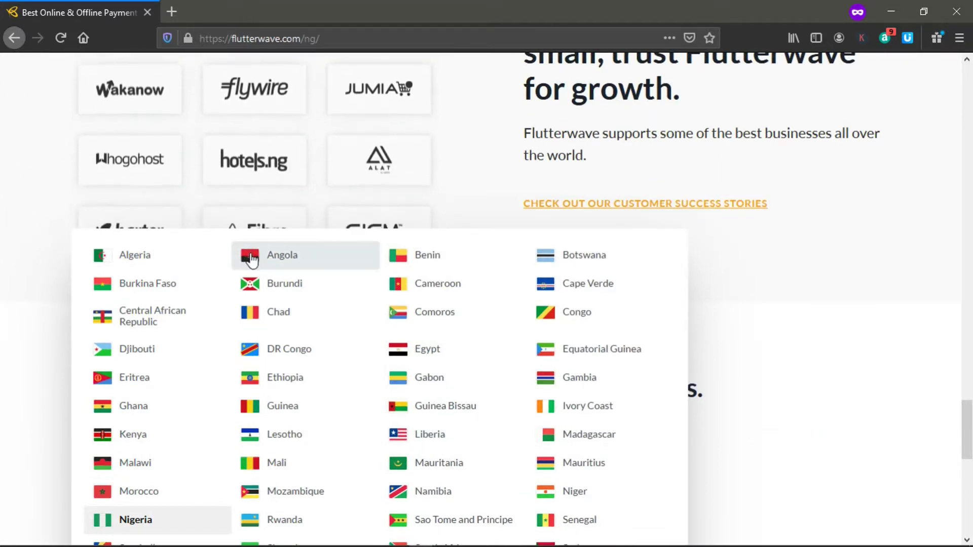
scroll(252, 259, down, 4)
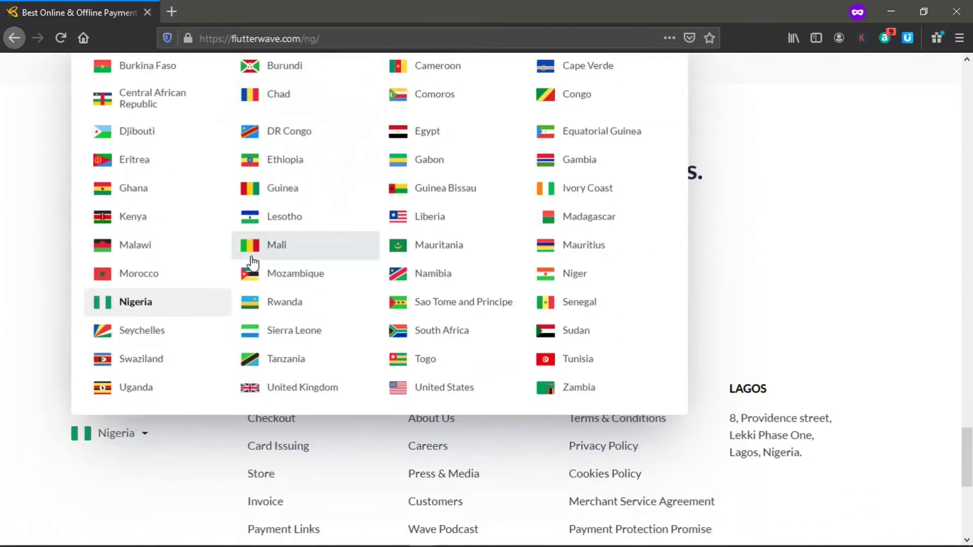
scroll(252, 263, up, 3)
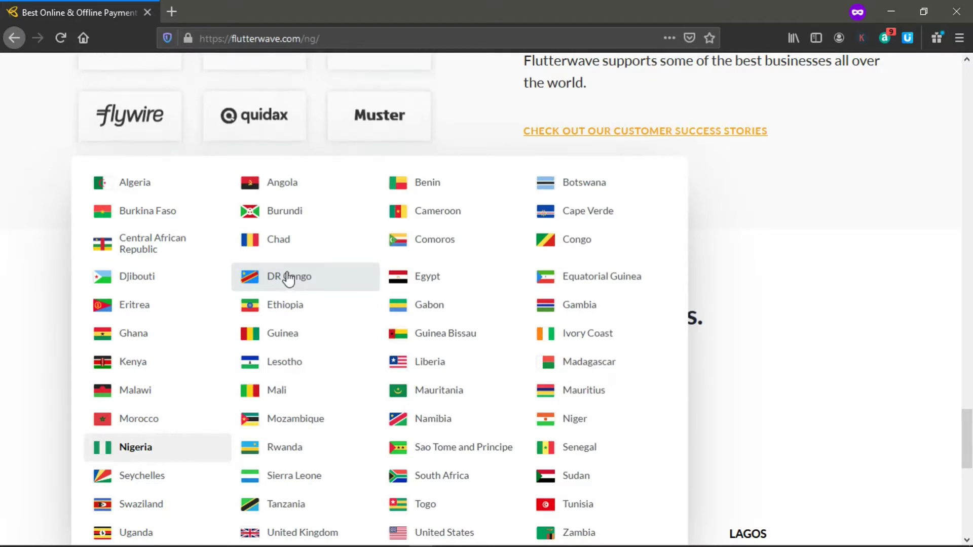
scroll(289, 279, down, 1)
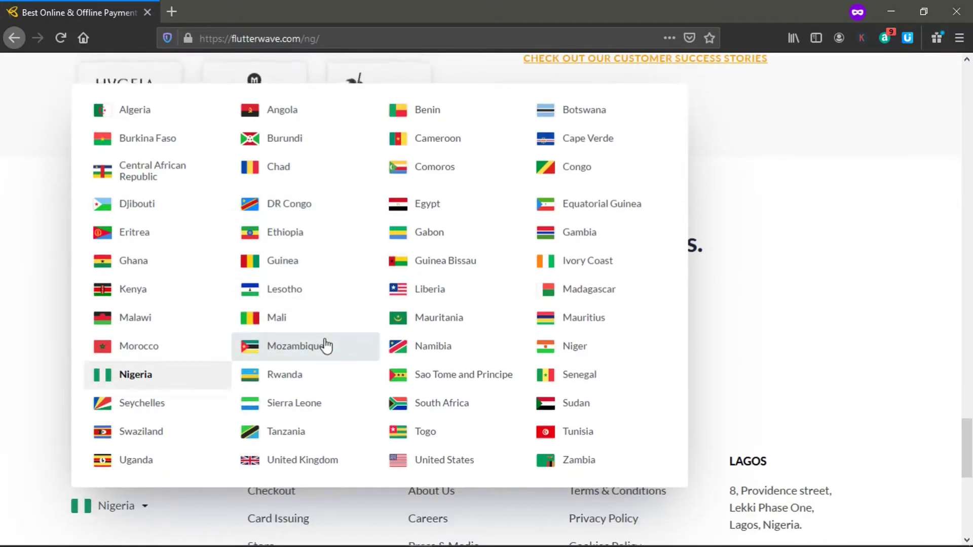
scroll(51, 278, up, 1)
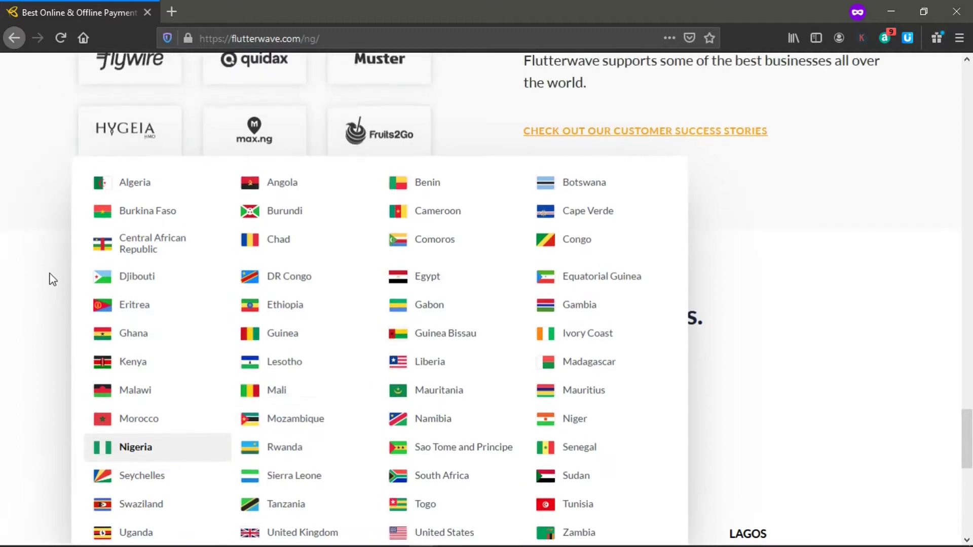
click(51, 278)
scroll(143, 293, up, 2)
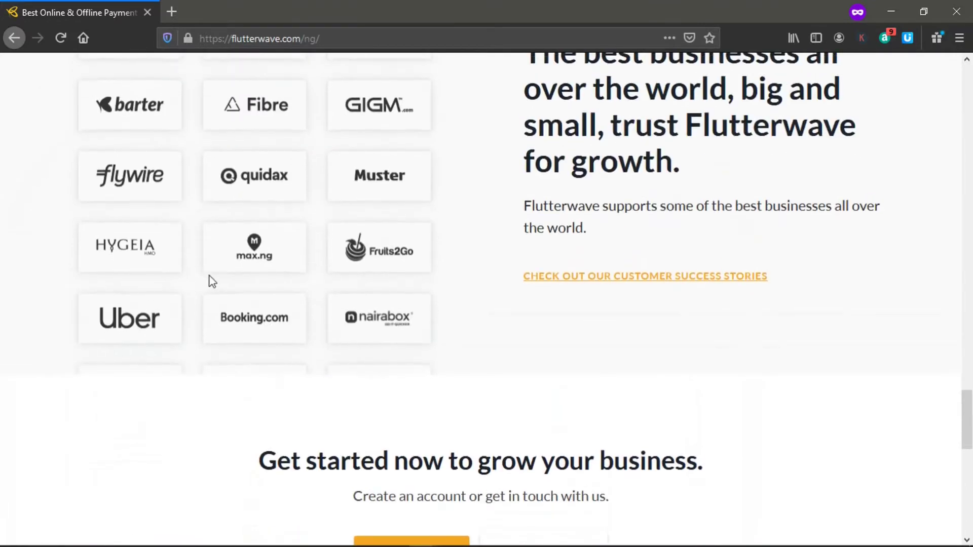
scroll(211, 280, up, 2)
scroll(243, 310, down, 3)
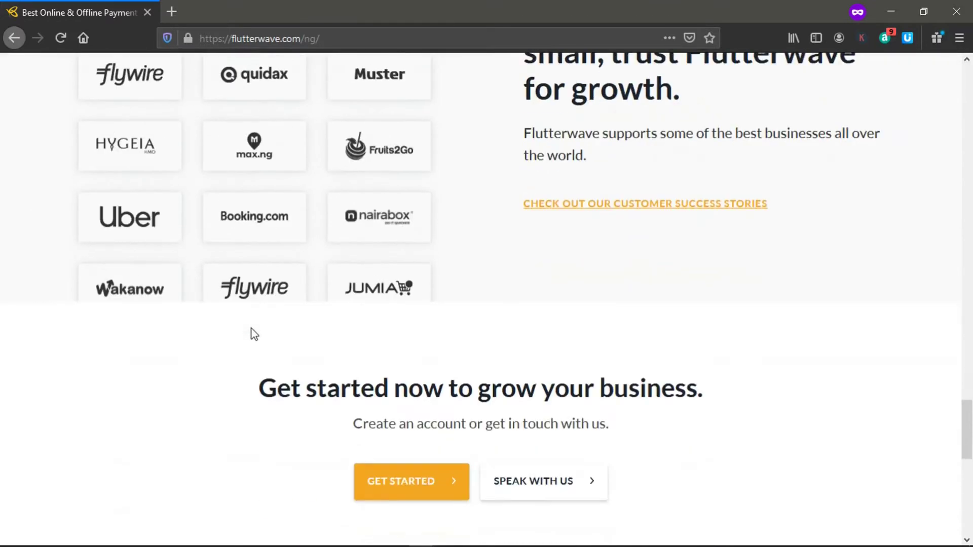
scroll(254, 334, down, 5)
Reopen the country list, close it keeping Nigeria, and return to the page top
click(144, 292)
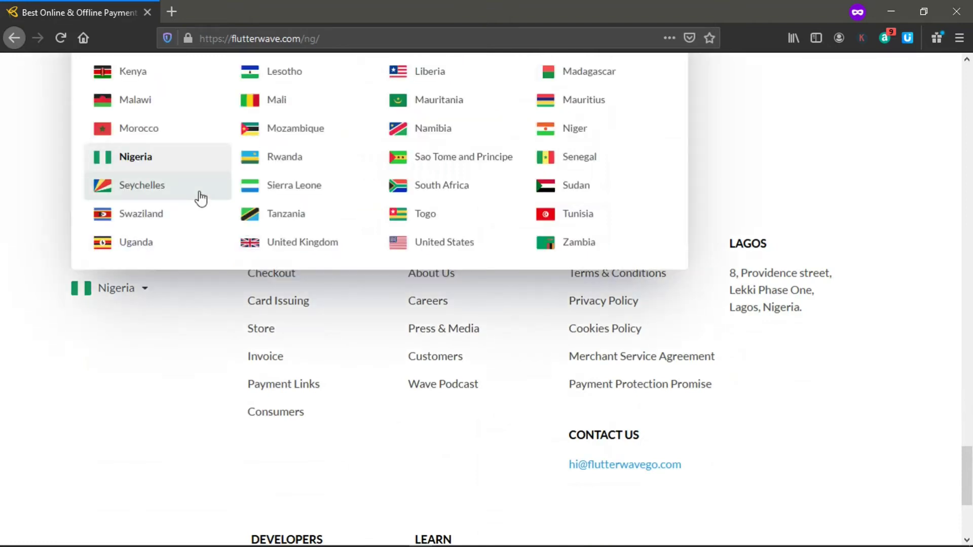
scroll(208, 200, up, 4)
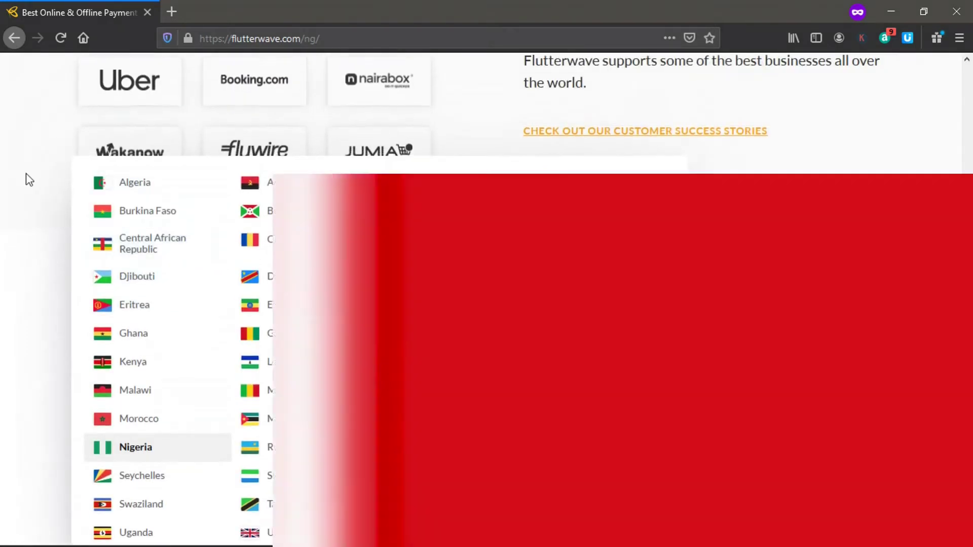
click(79, 195)
scroll(78, 195, up, 3)
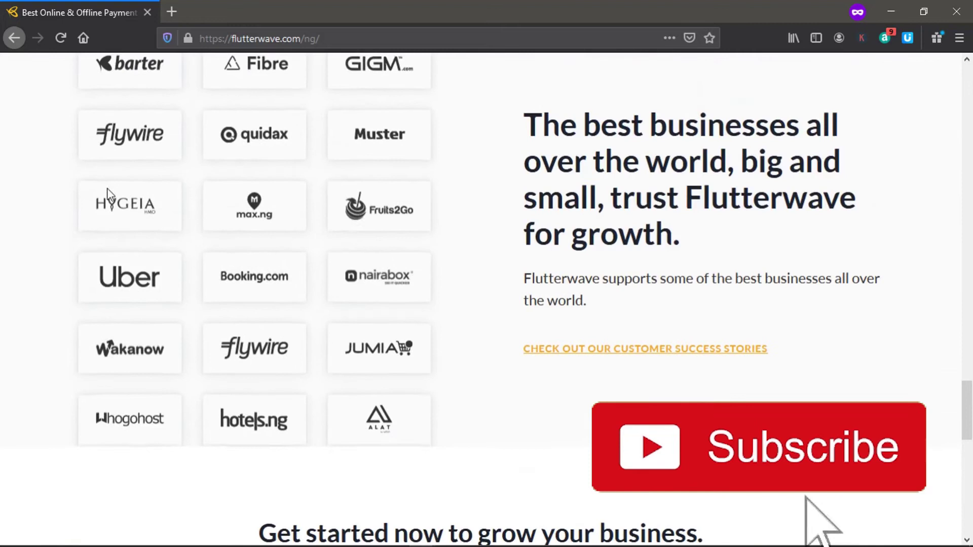
scroll(108, 193, up, 4)
scroll(158, 367, down, 4)
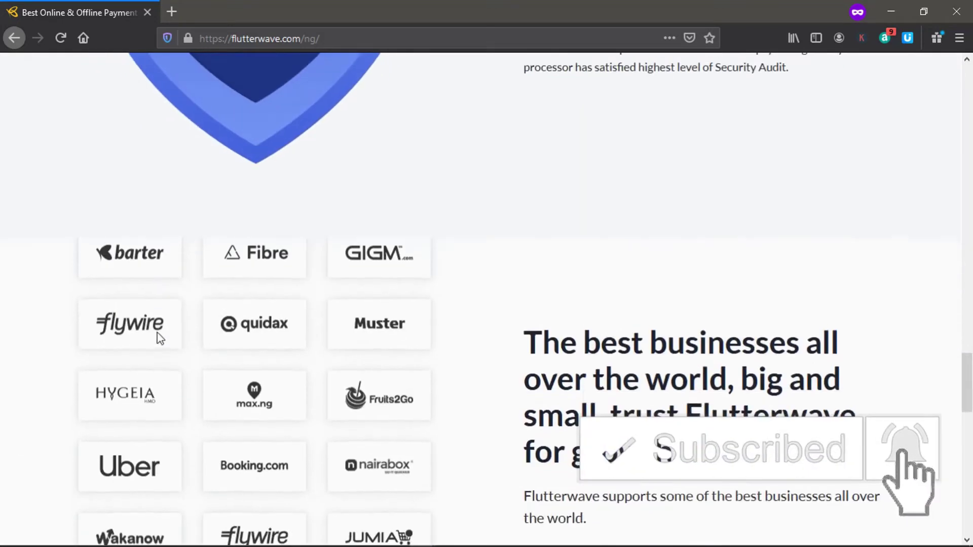
scroll(168, 342, down, 2)
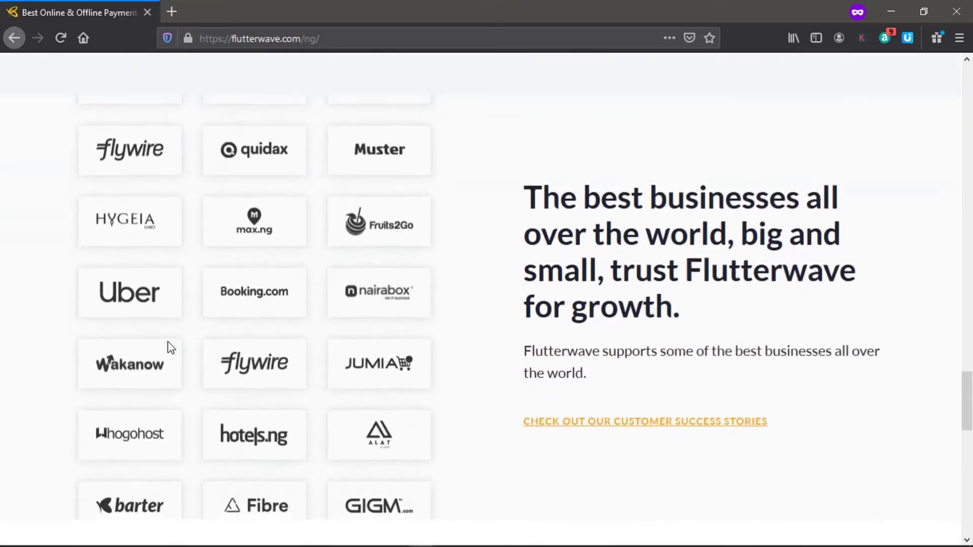
scroll(507, 416, down, 3)
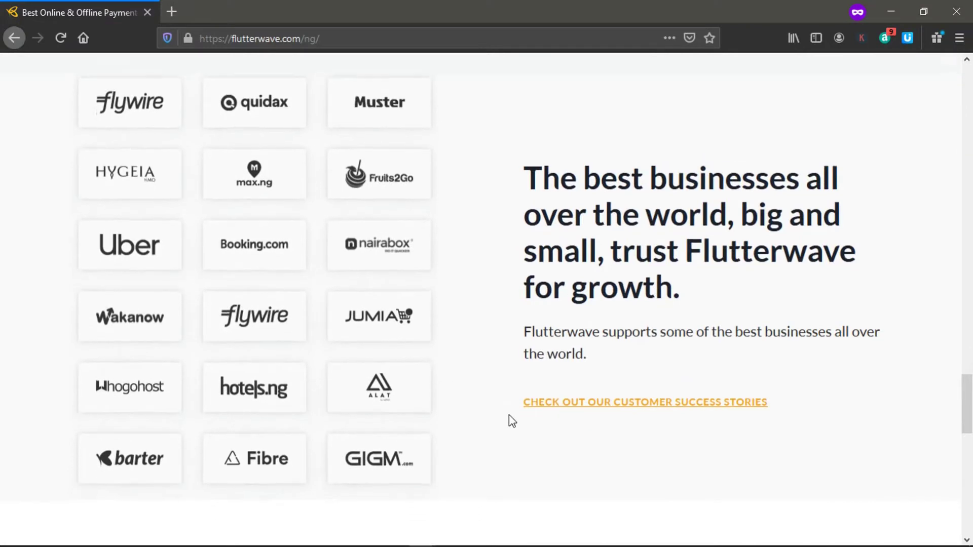
scroll(500, 381, down, 4)
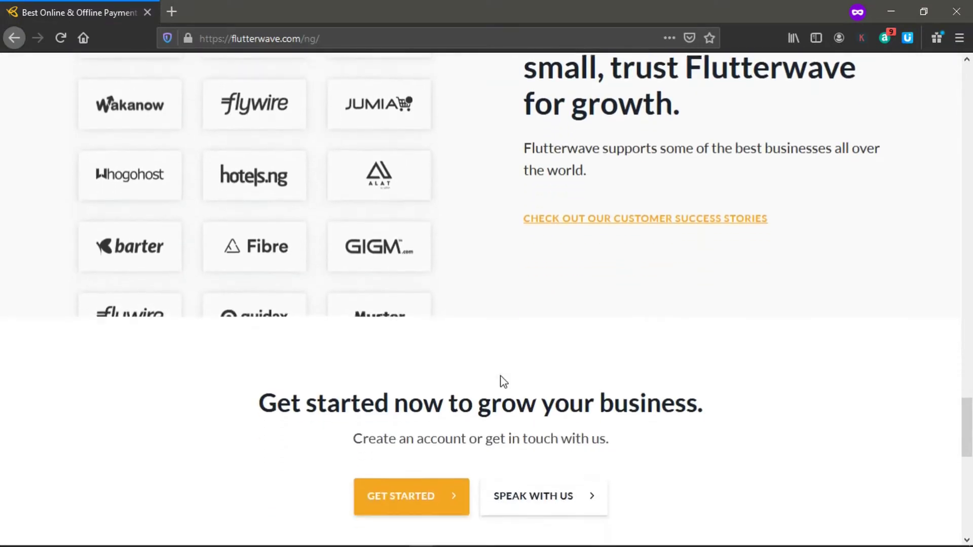
scroll(472, 274, up, 12)
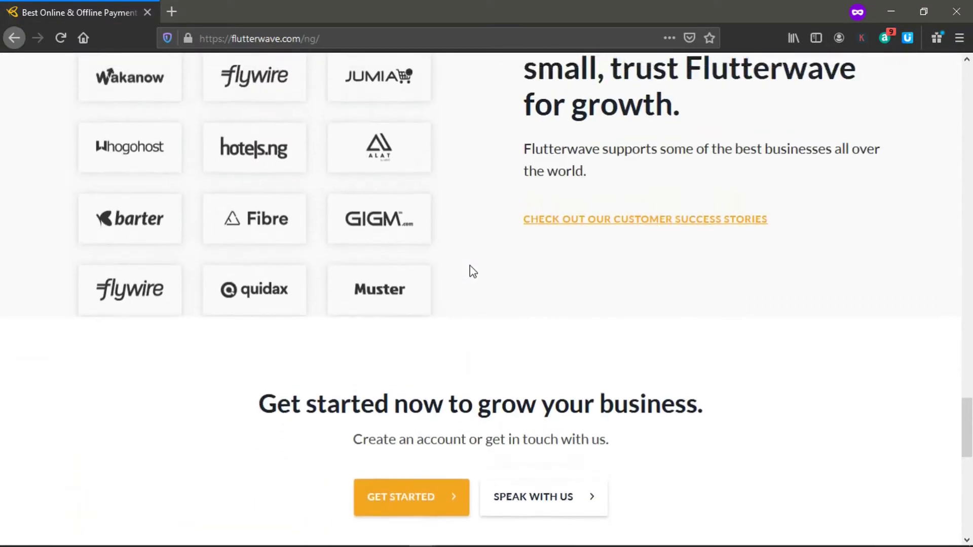
scroll(473, 272, up, 5)
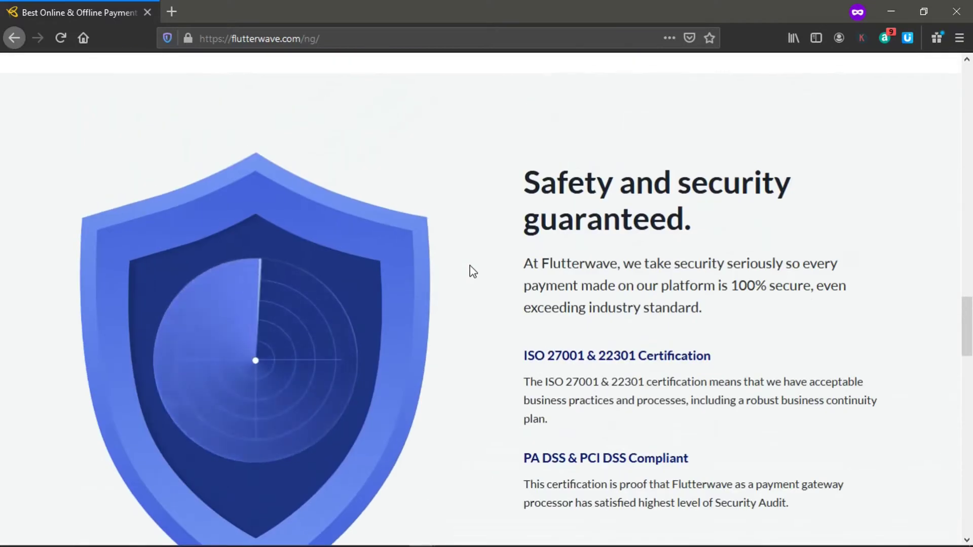
scroll(473, 272, up, 9)
scroll(472, 272, up, 20)
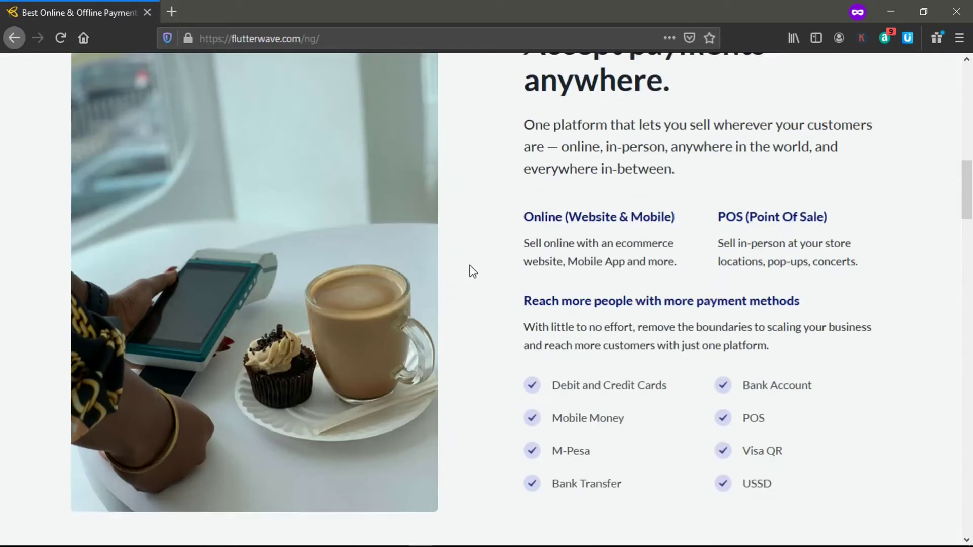
scroll(472, 269, up, 4)
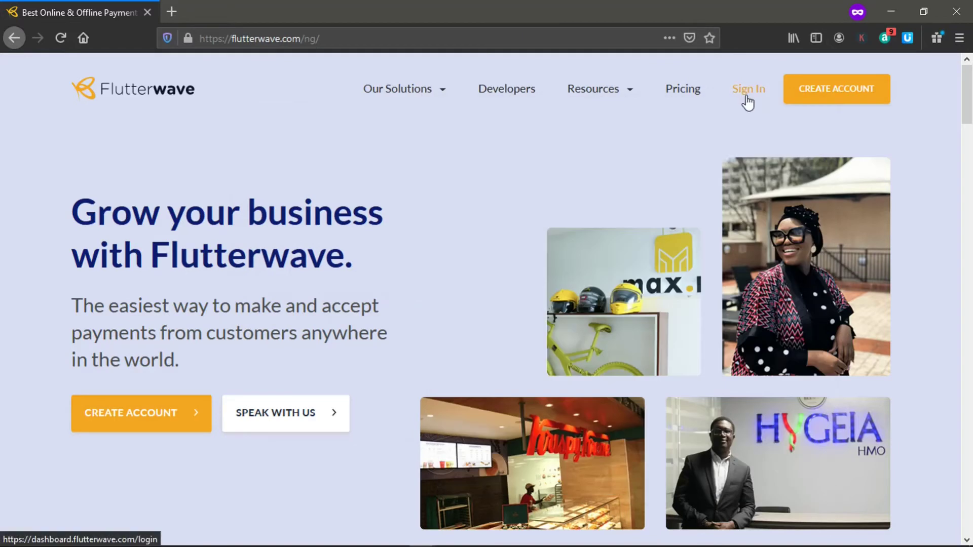
Start sign-up and enter the owner's full name and trading name 'Dankz Store'
click(851, 99)
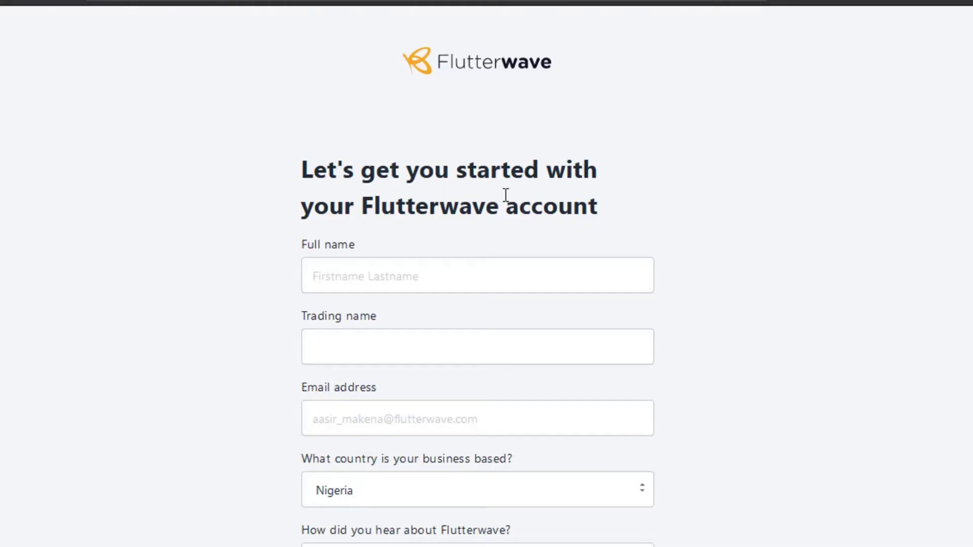
scroll(503, 203, down, 2)
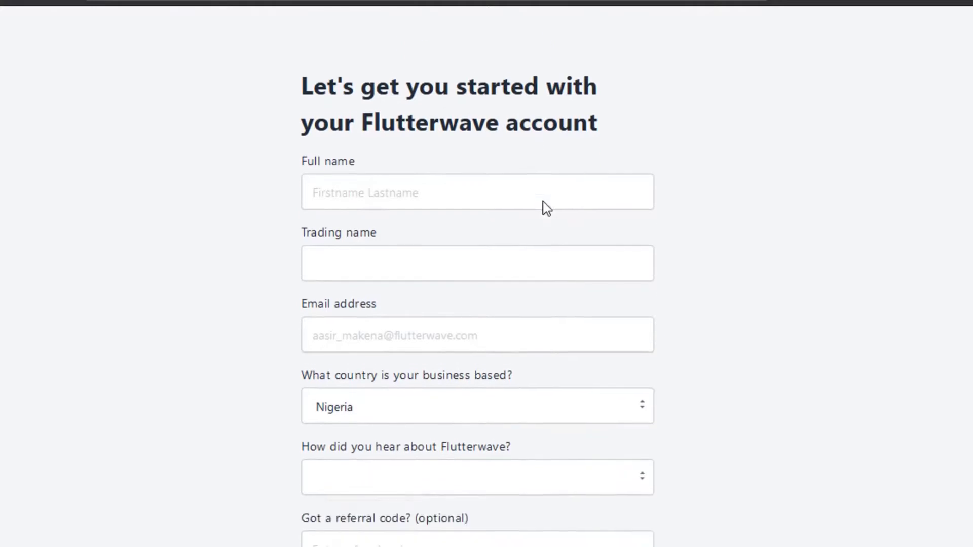
click(390, 195)
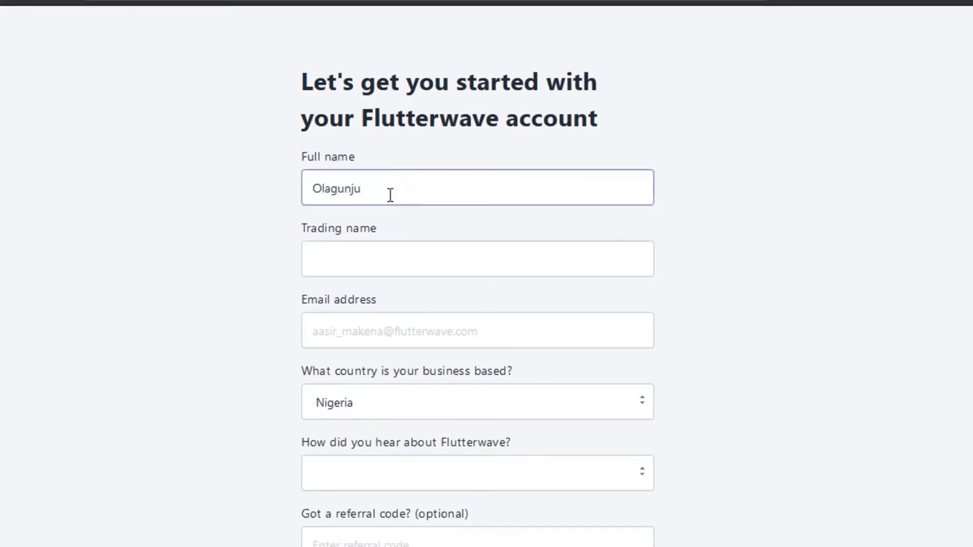
key(Tab)
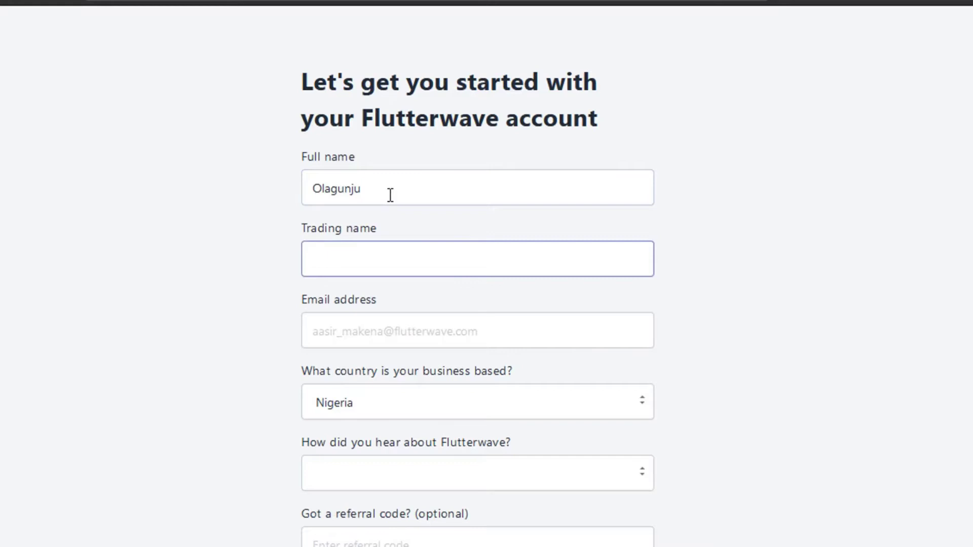
click(390, 195)
text(Dank)
text(z Store)
Enter the account e-mail address and keep Nigeria as the business country
click(453, 325)
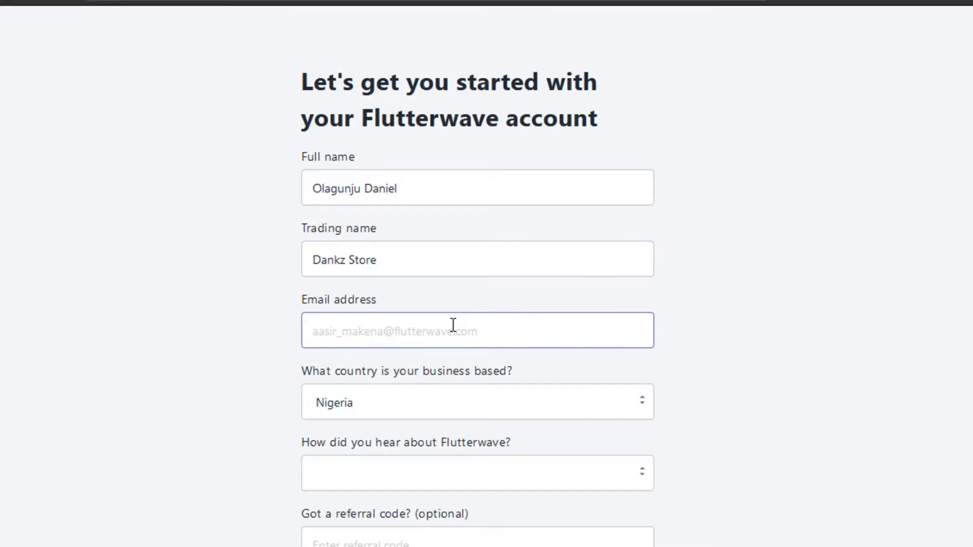
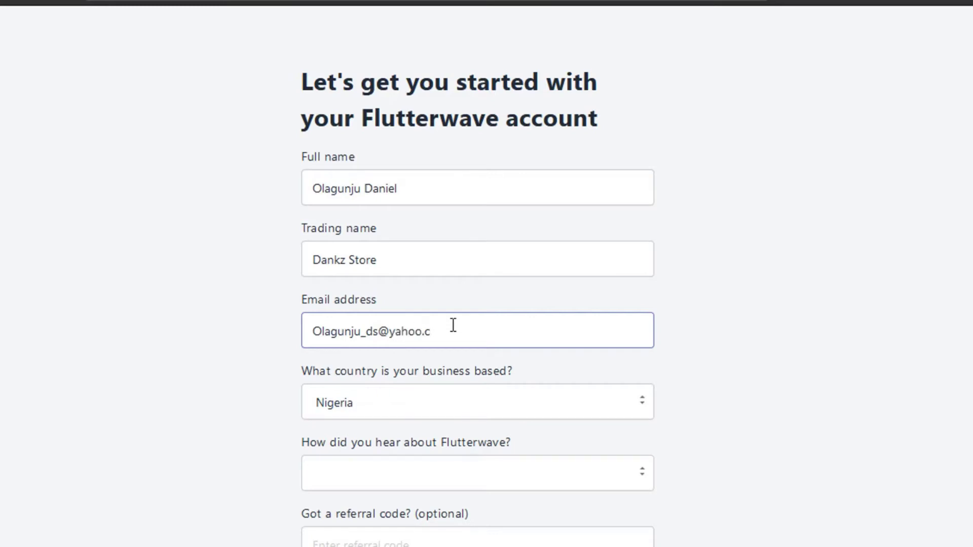
scroll(452, 324, down, 2)
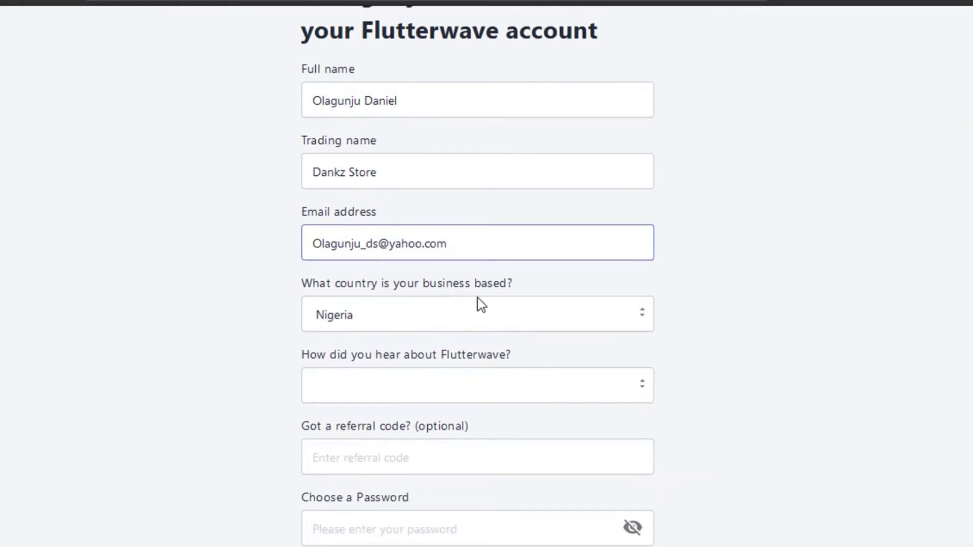
click(442, 315)
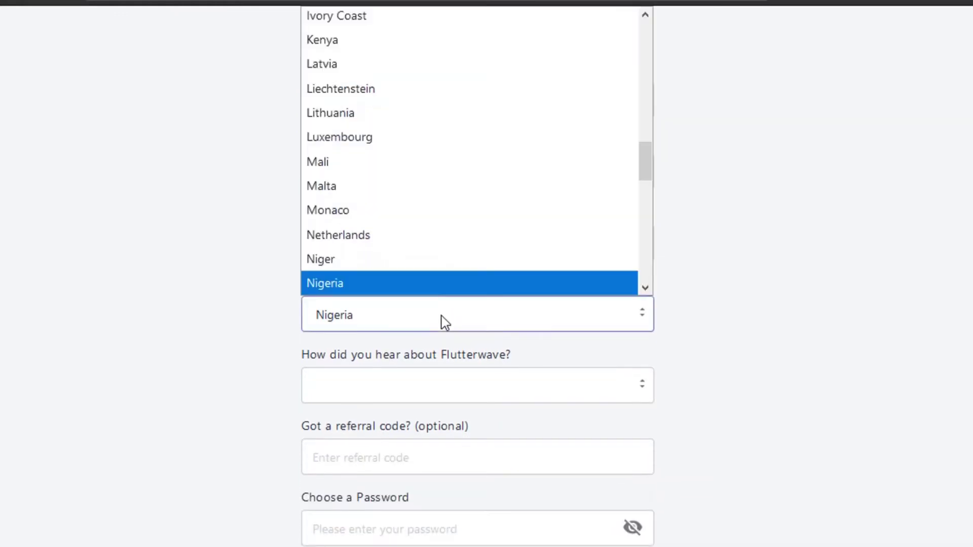
scroll(442, 223, down, 2)
scroll(442, 223, down, 5)
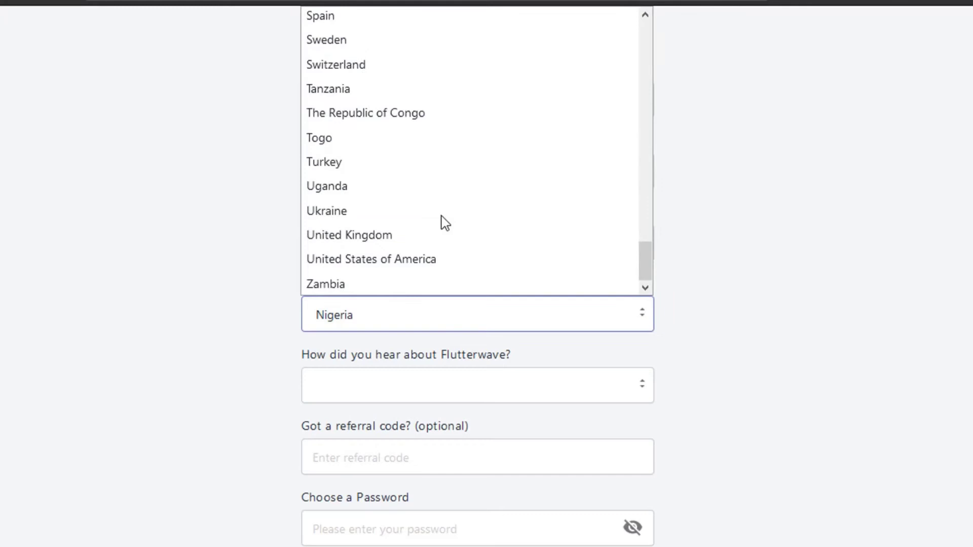
click(731, 290)
scroll(372, 326, down, 2)
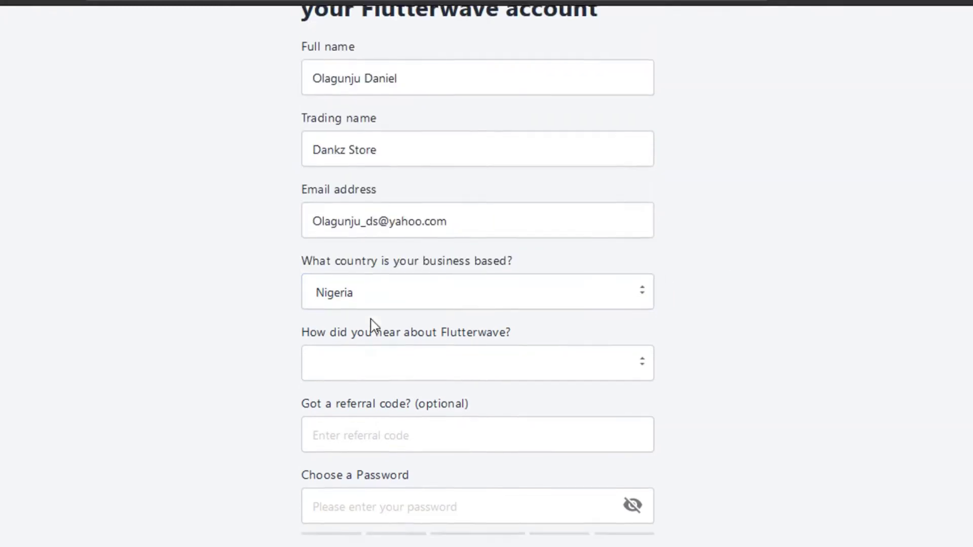
Answer 'On Social Media' for how you heard about Flutterwave
click(436, 298)
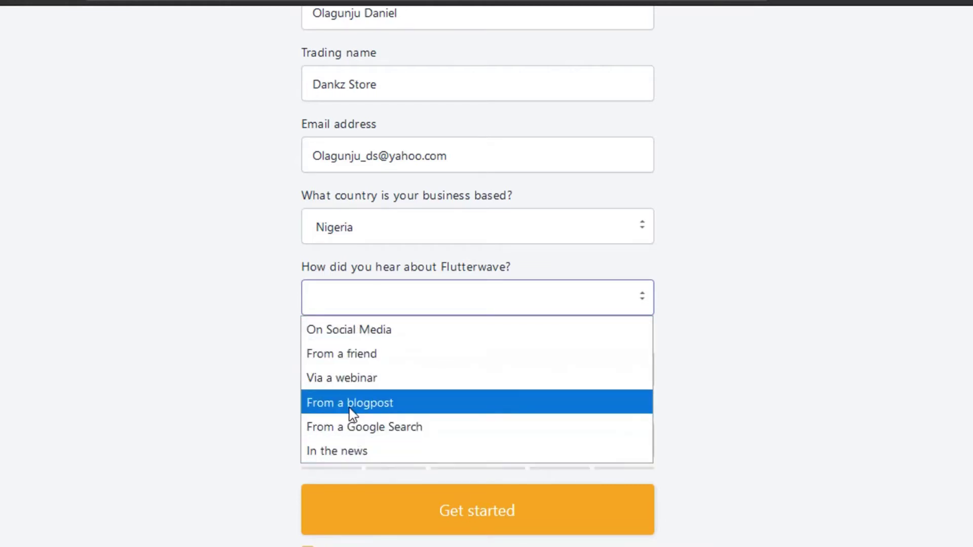
click(353, 330)
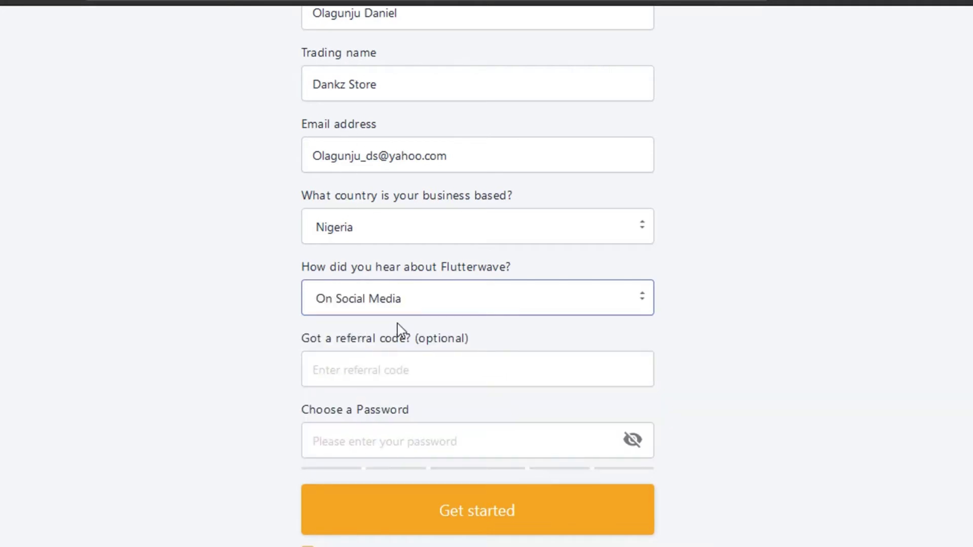
scroll(399, 330, down, 2)
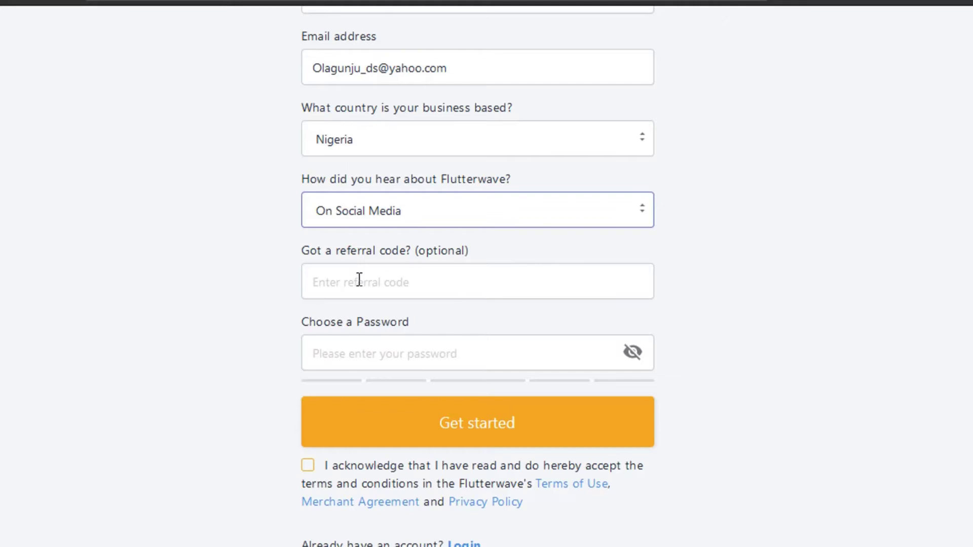
click(360, 279)
scroll(386, 228, down, 1)
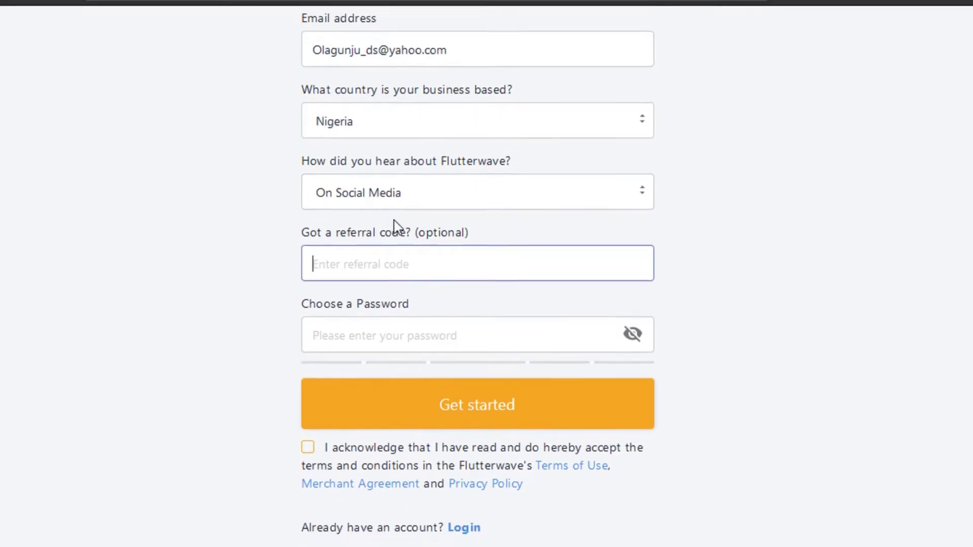
Type an account password until it is rated 'Strong. Great!'
click(414, 331)
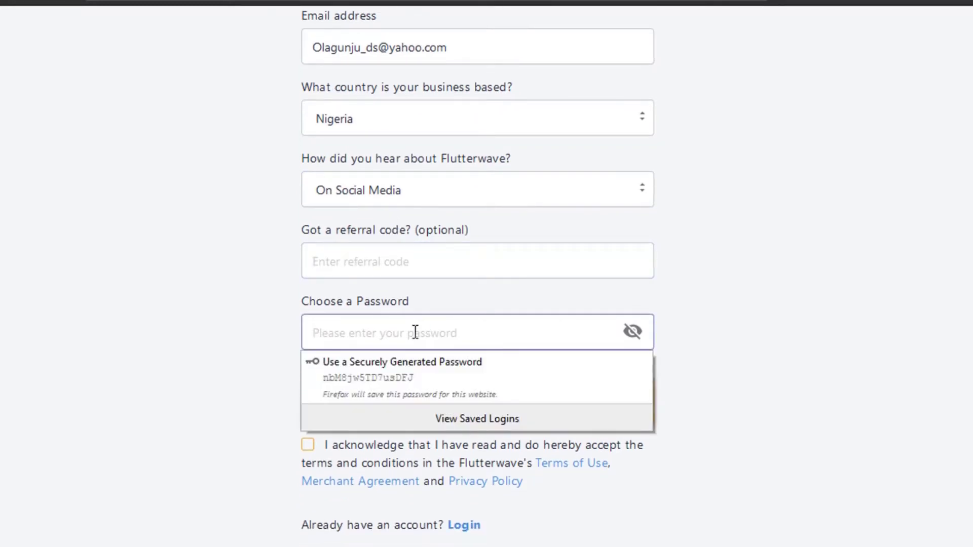
text(ab)
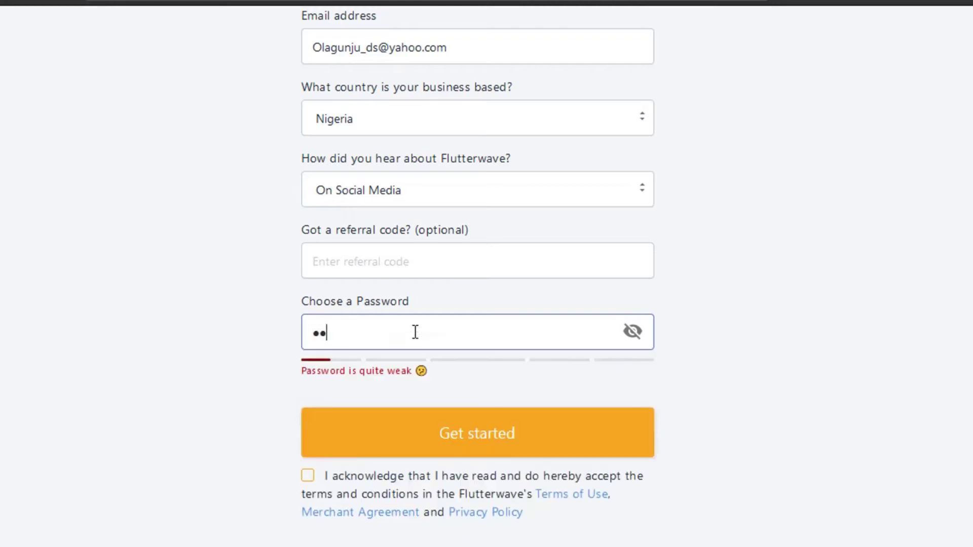
key(BackSpace)
key(BackSpace)
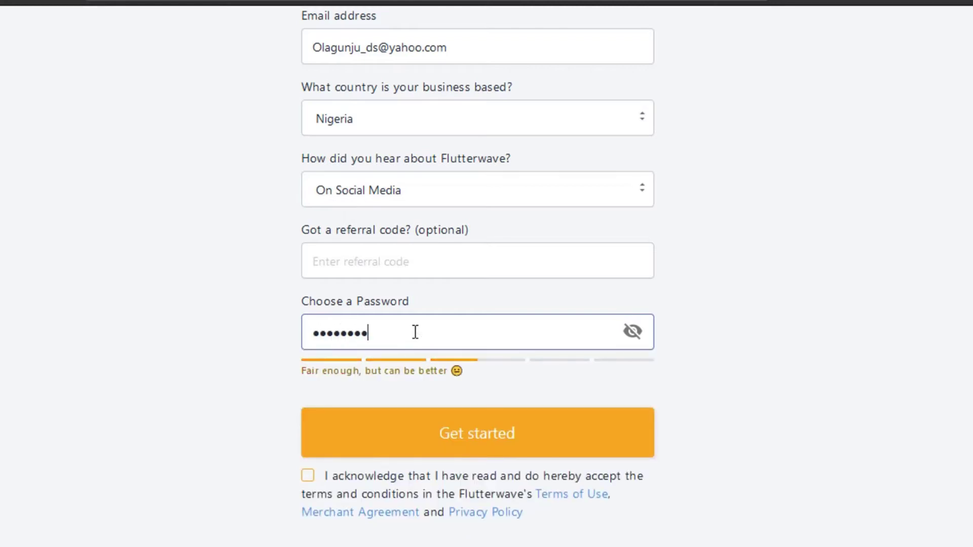
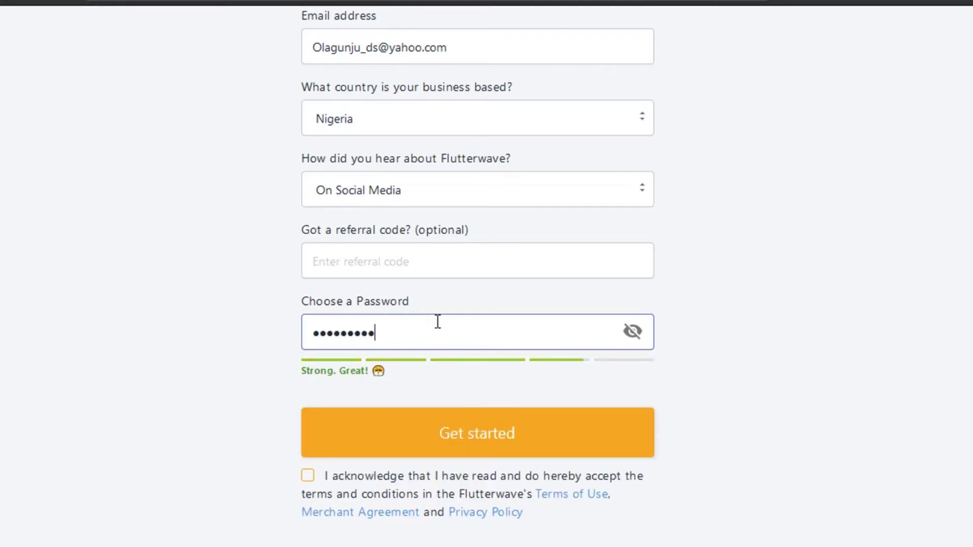
scroll(431, 279, down, 1)
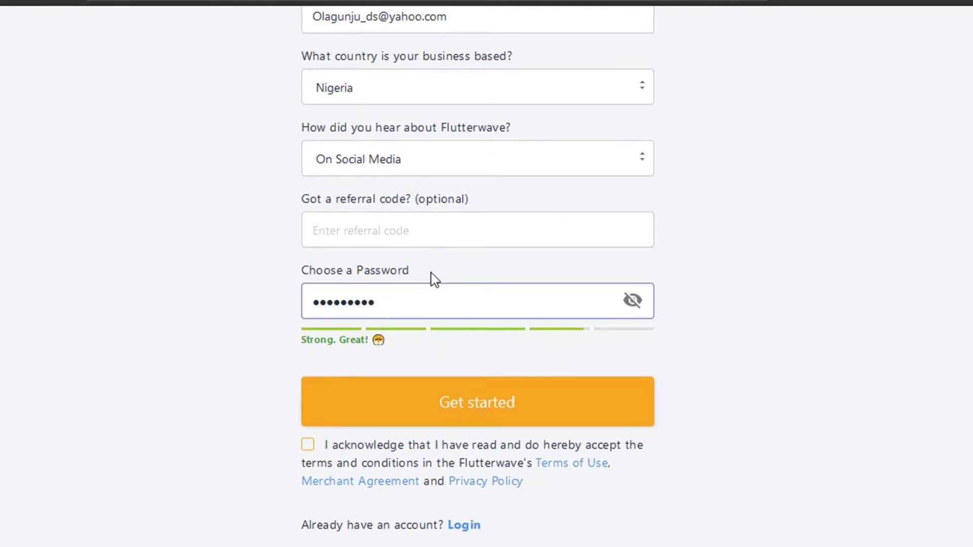
scroll(412, 218, up, 5)
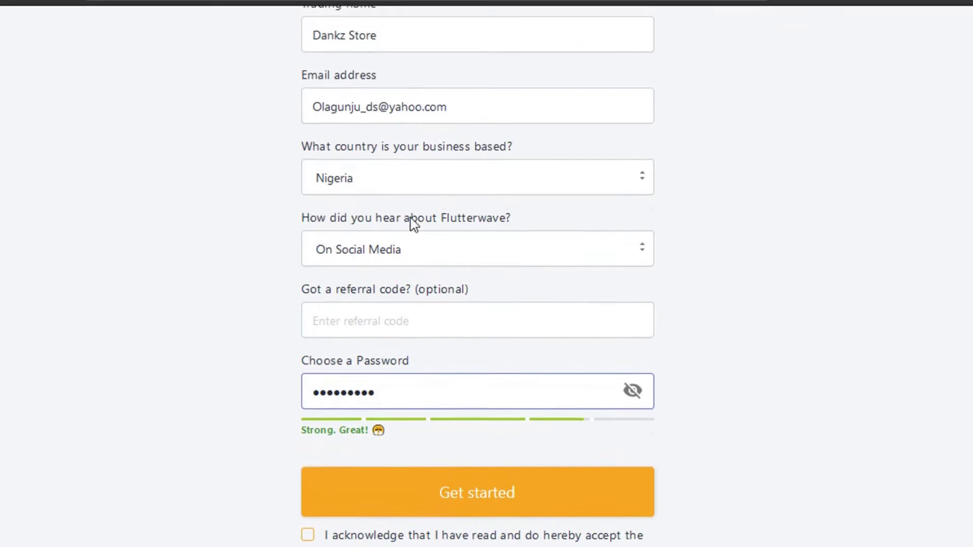
scroll(413, 224, down, 5)
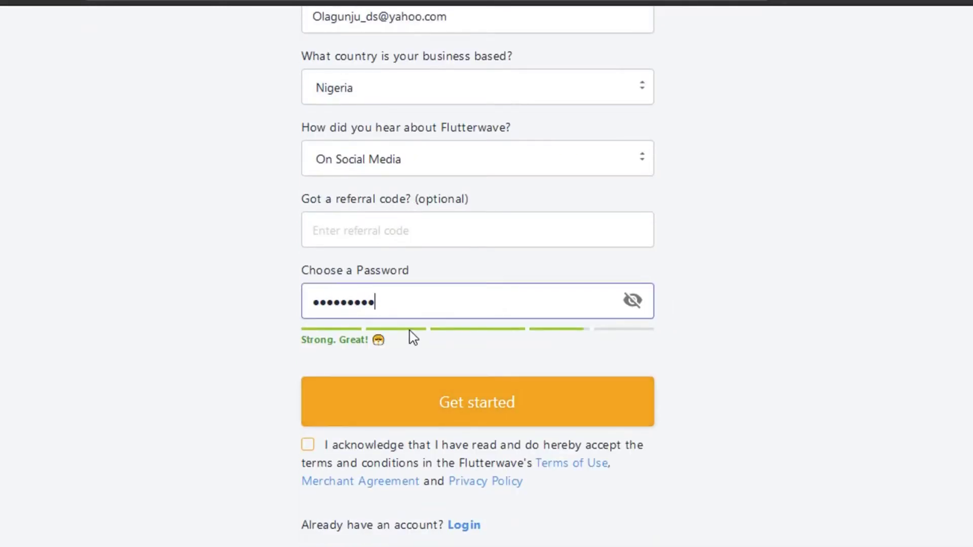
Accept the terms and conditions and submit the registration
click(347, 444)
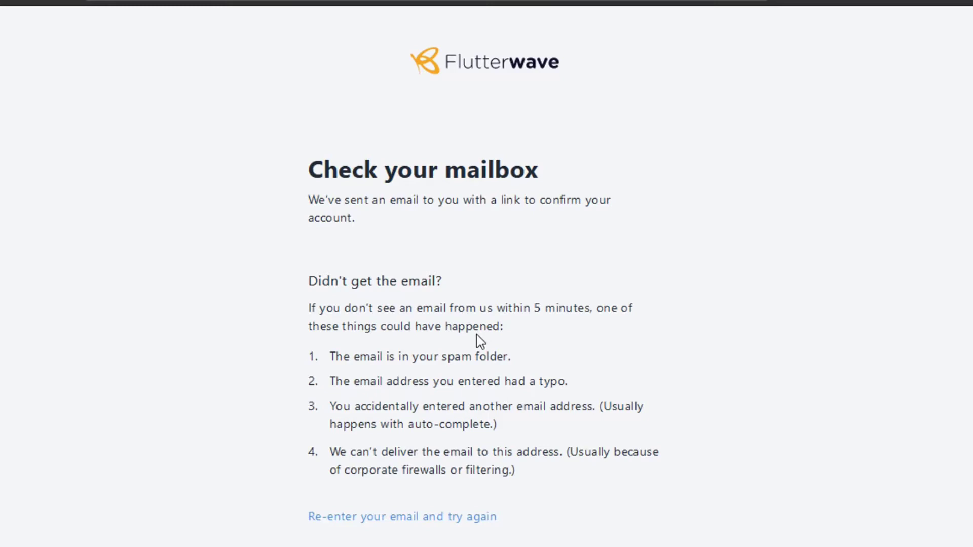
Open the Flutterwave Email Verification message in Yahoo Mail and follow its confirm link
click(390, 14)
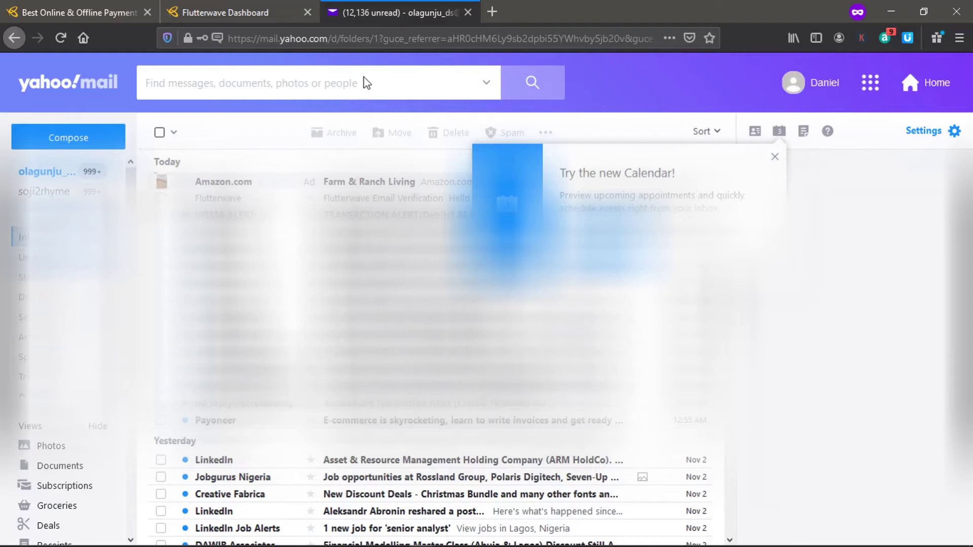
click(774, 156)
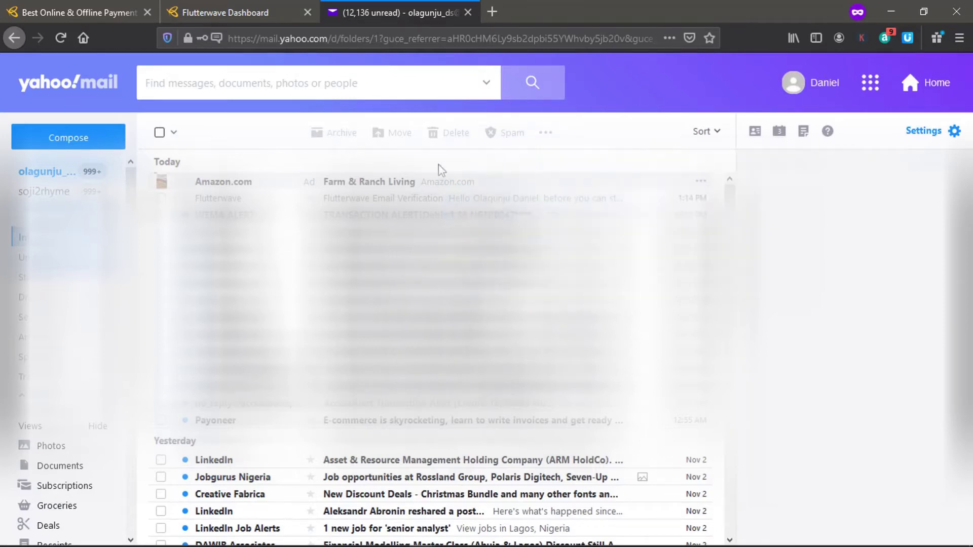
click(431, 198)
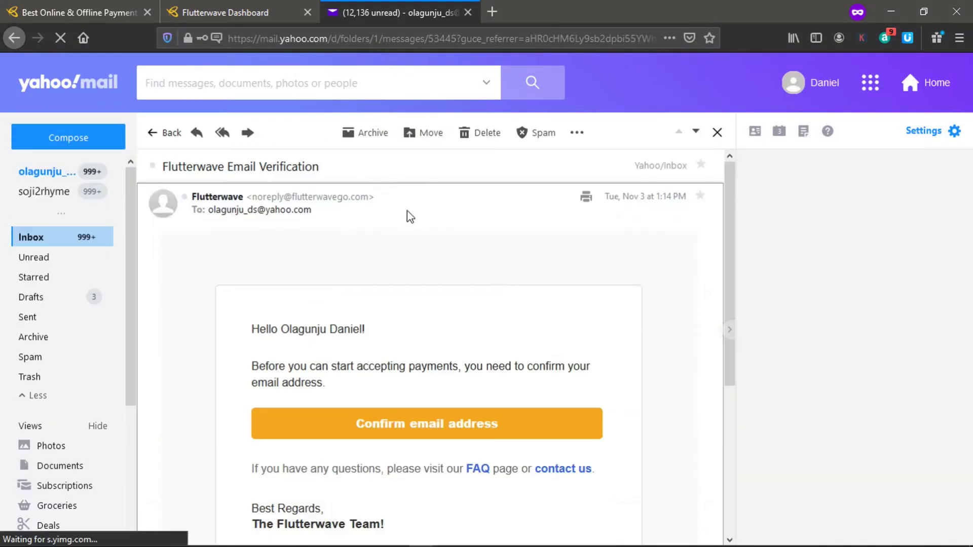
scroll(416, 323, down, 3)
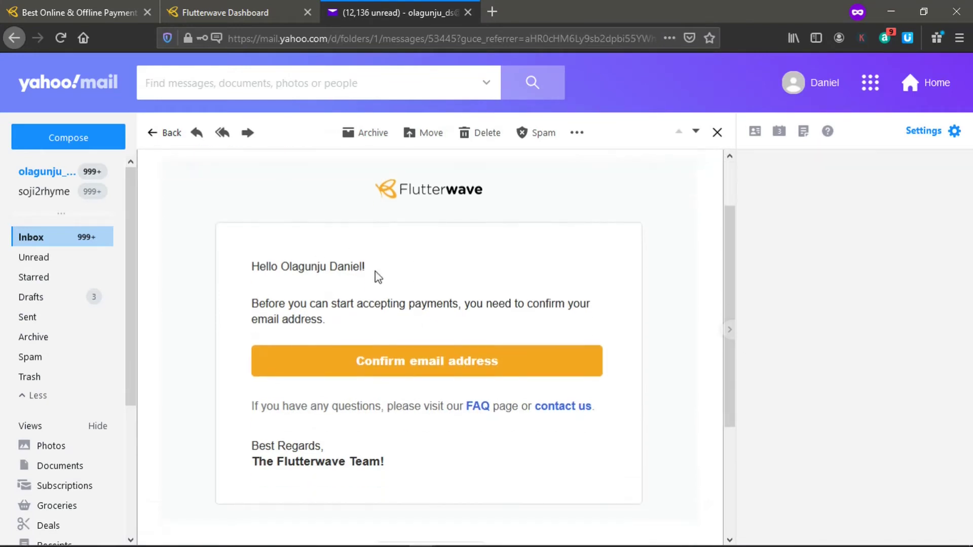
click(412, 366)
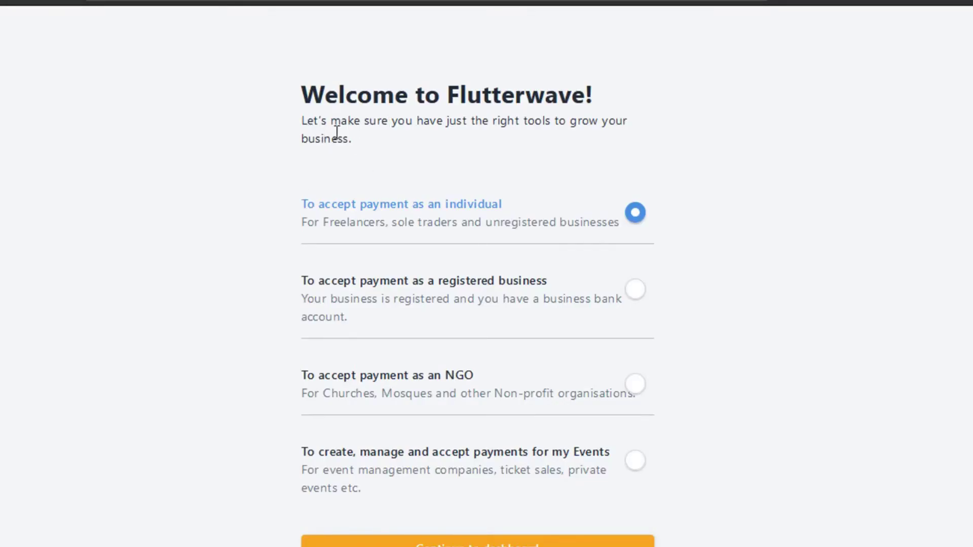
Continue past the 'Welcome to Flutterwave!' page as an individual to the dashboard login
scroll(278, 180, down, 1)
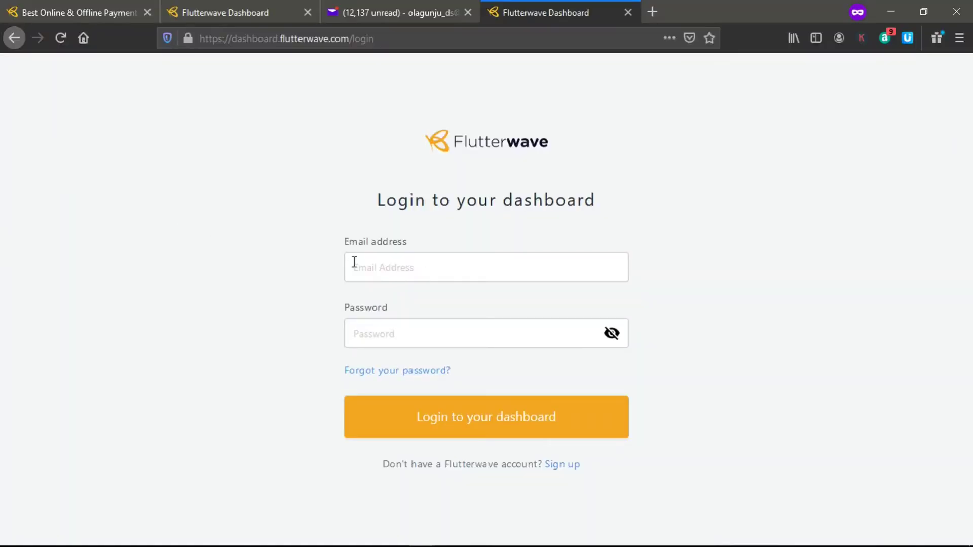
Log in to the Dankz Store dashboard with the account e-mail and password
click(385, 274)
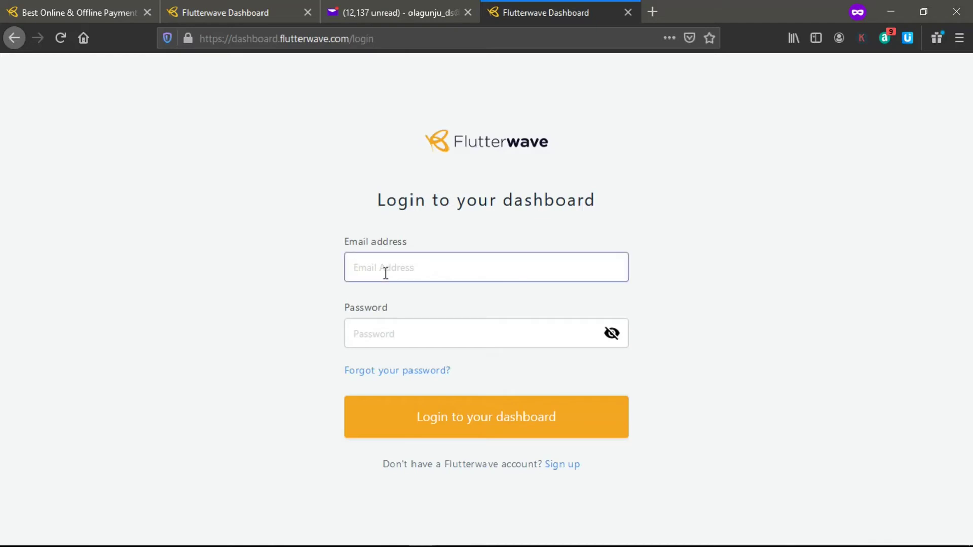
key(Tab)
text(********)
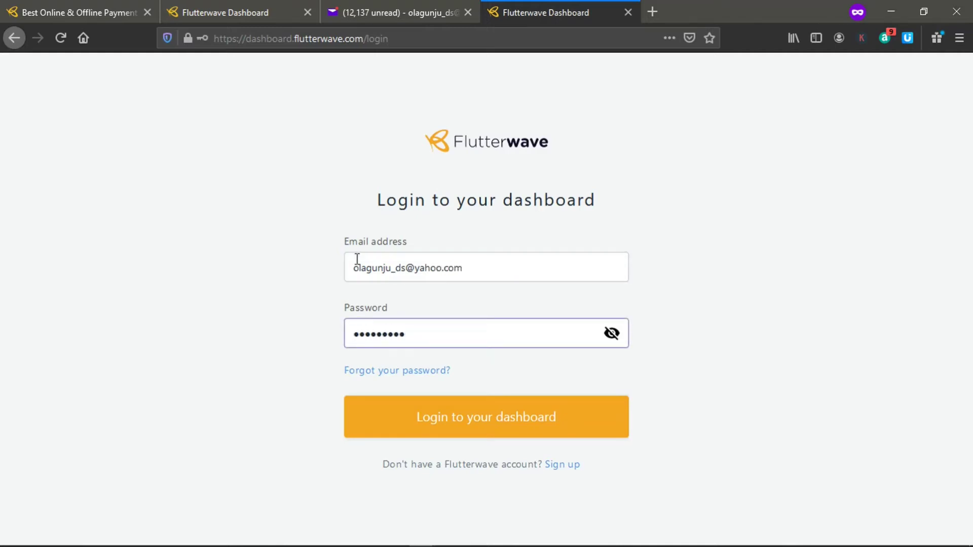
click(449, 423)
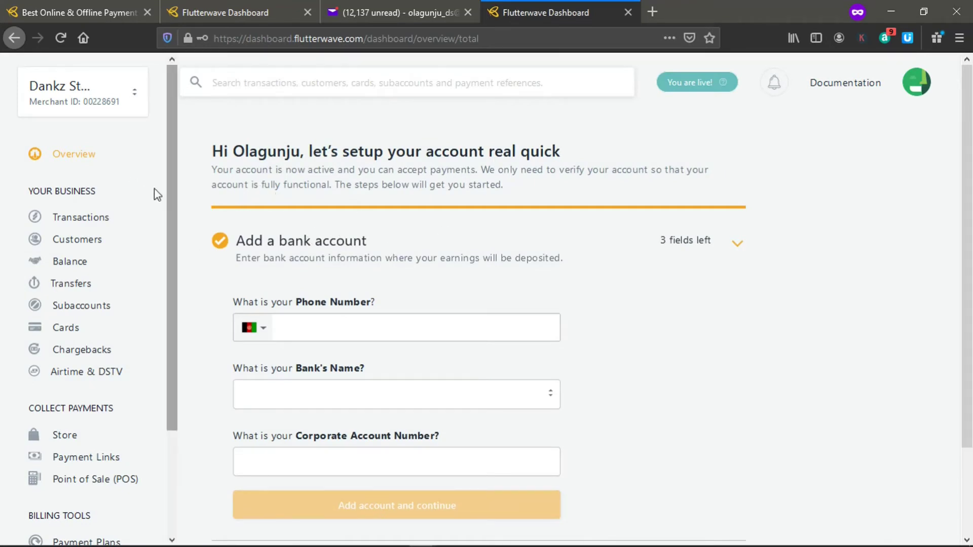
Choose Nigeria as the country code for the bank-account phone number
scroll(401, 261, down, 2)
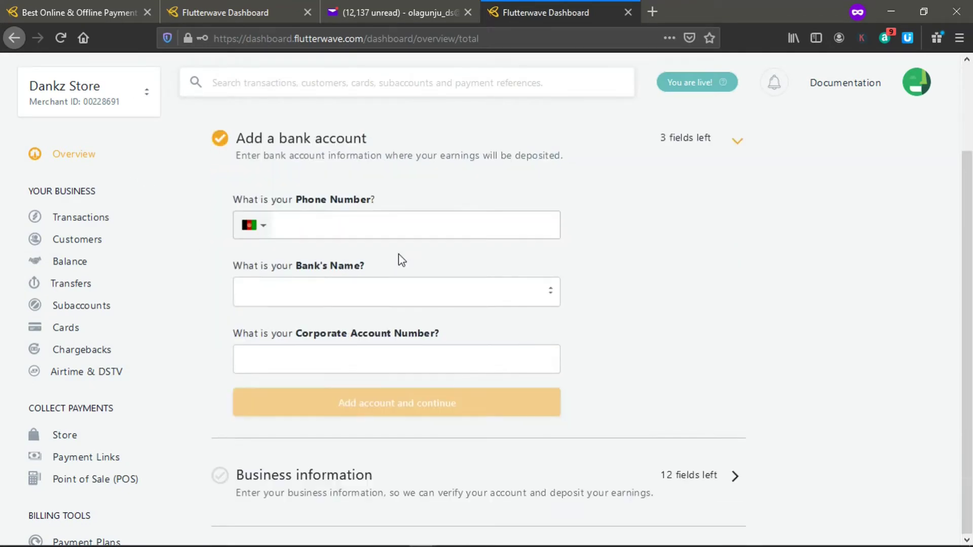
scroll(400, 261, up, 2)
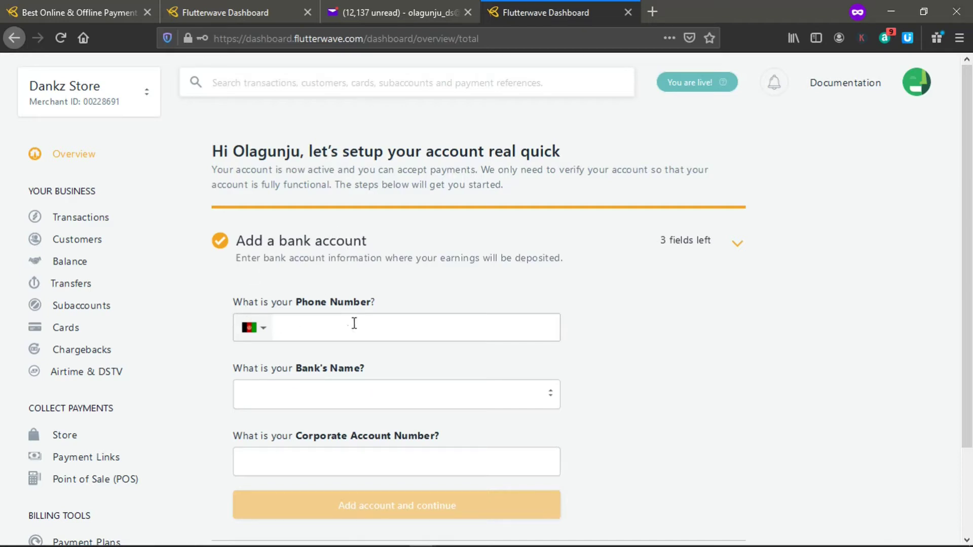
click(252, 330)
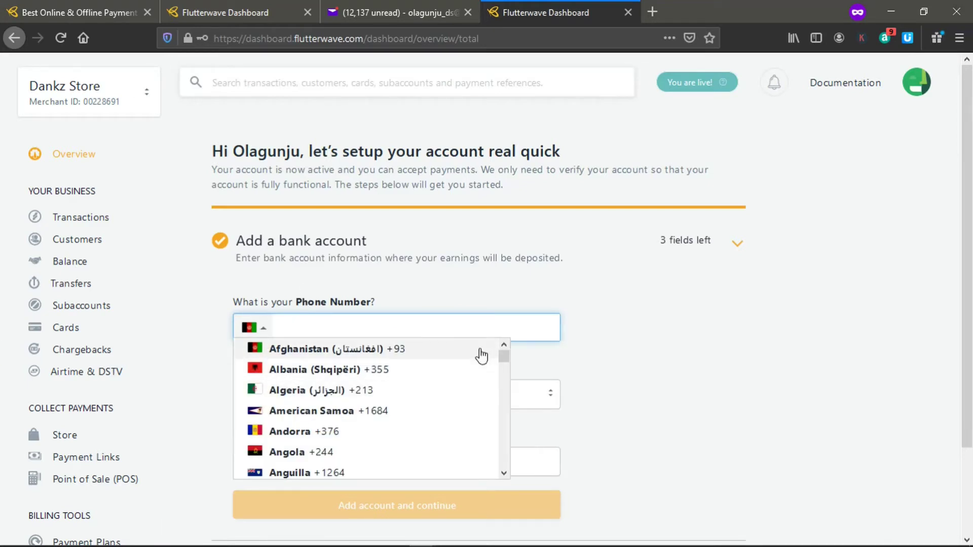
drag(503, 360, 489, 428)
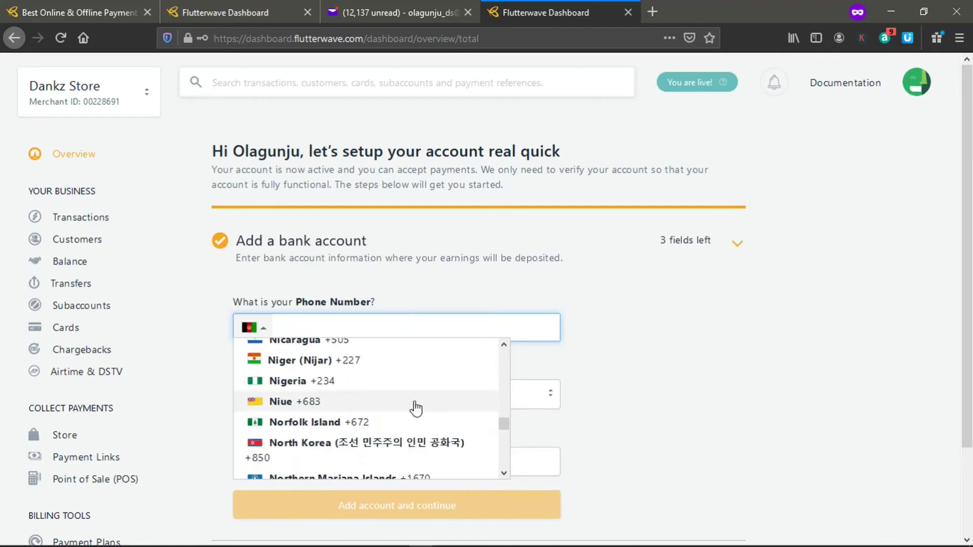
click(276, 382)
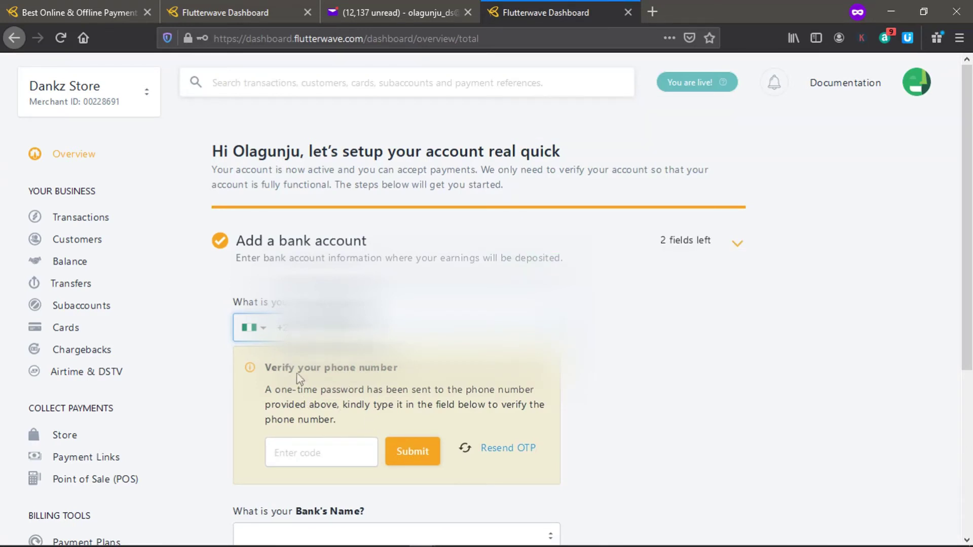
Enter and submit the one-time verification code to verify the phone number
scroll(300, 379, down, 3)
click(304, 310)
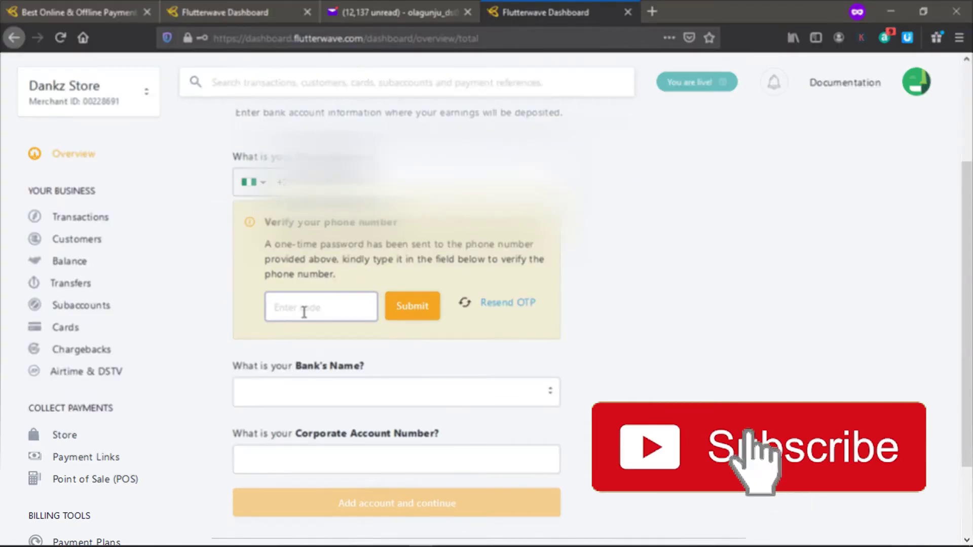
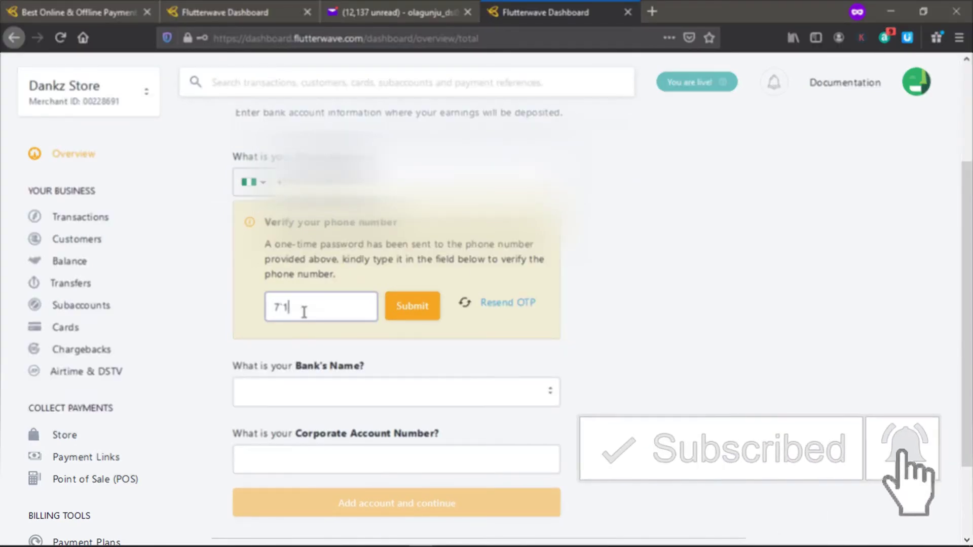
key(BackSpace)
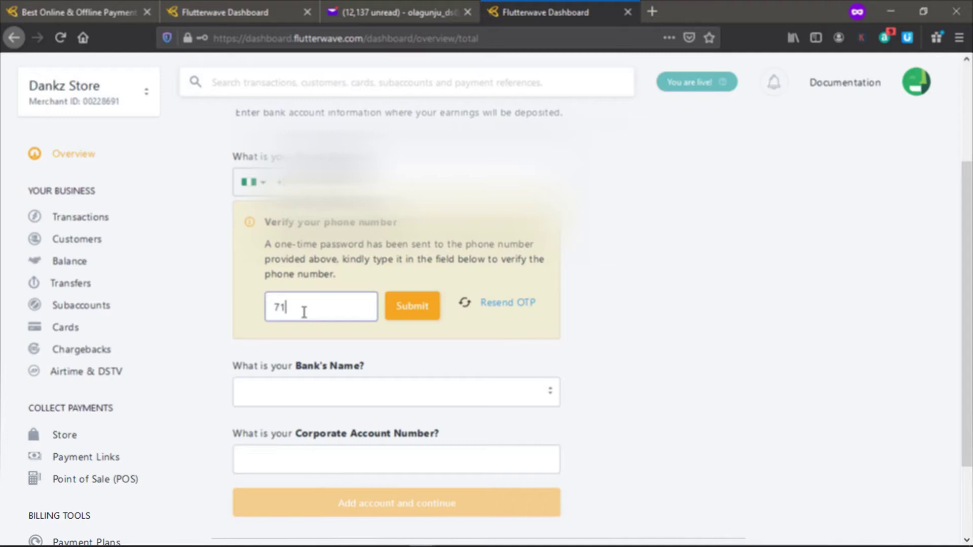
click(406, 310)
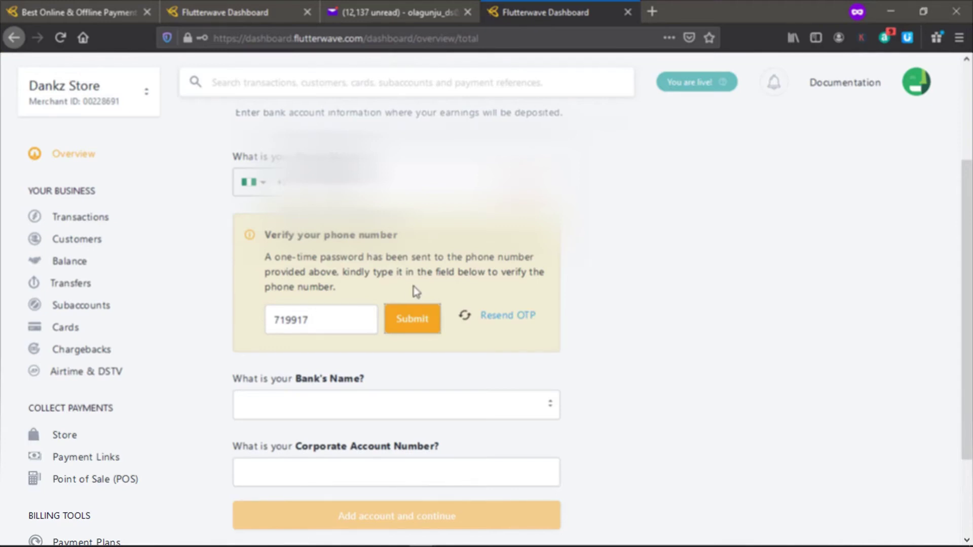
click(405, 323)
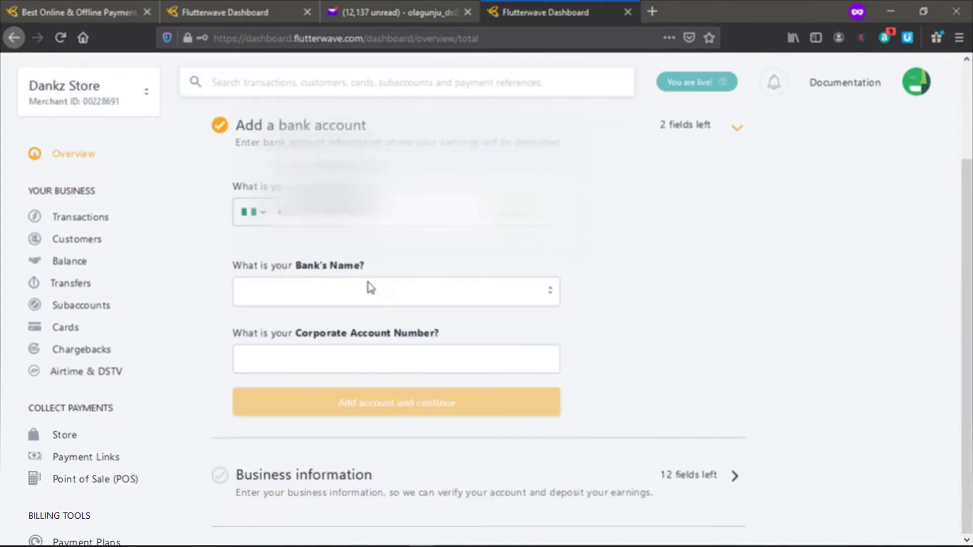
Select Wema Bank PLC as the bank and enter the account number
click(369, 285)
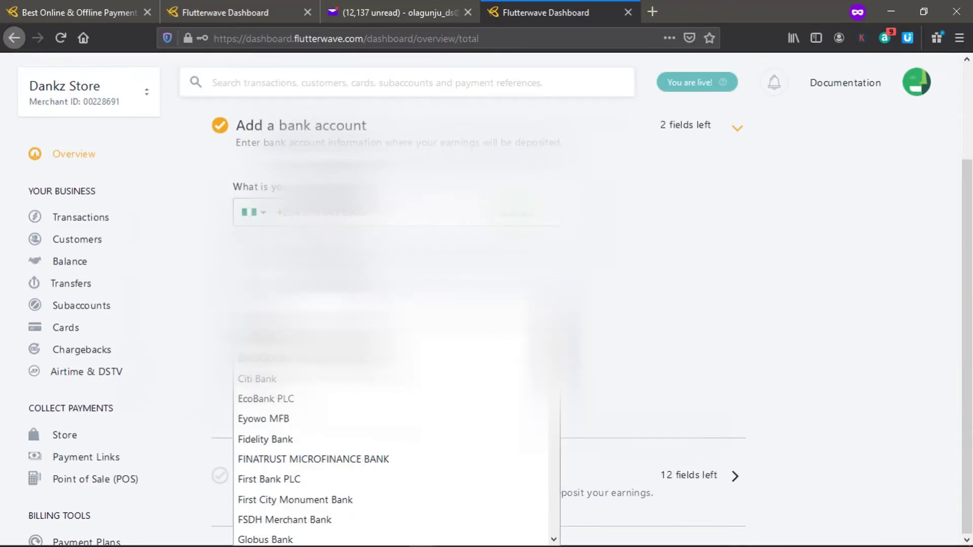
key(Return)
key(alt+Down)
key(w)
key(Return)
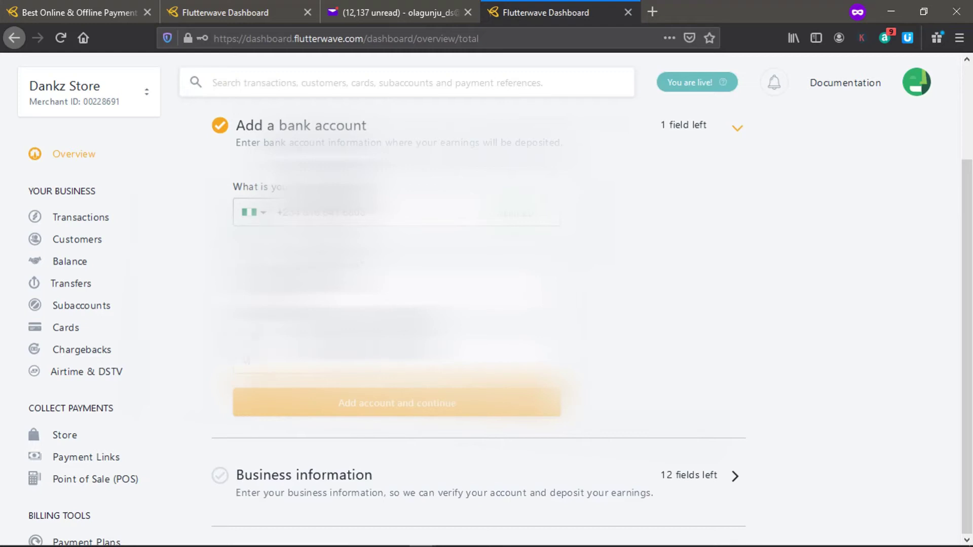
text(s)
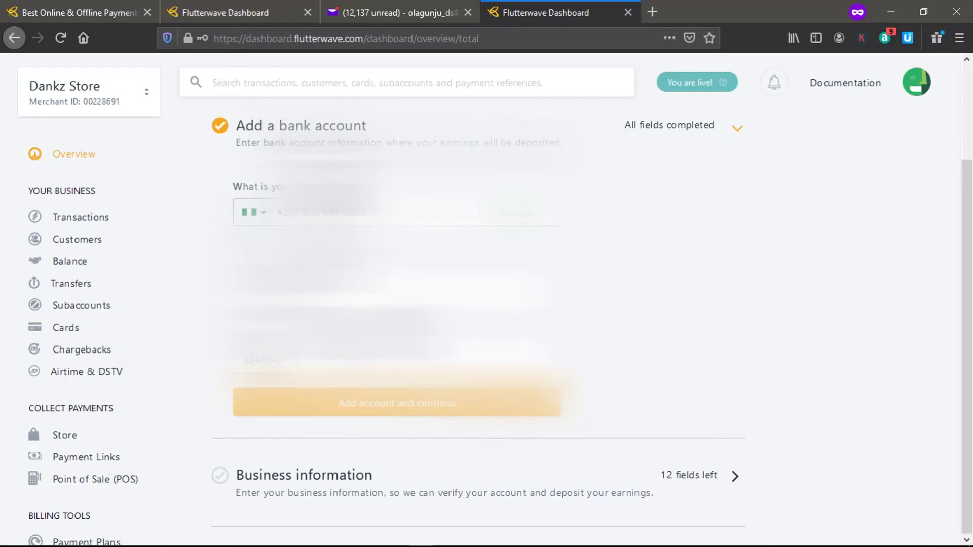
text(9)
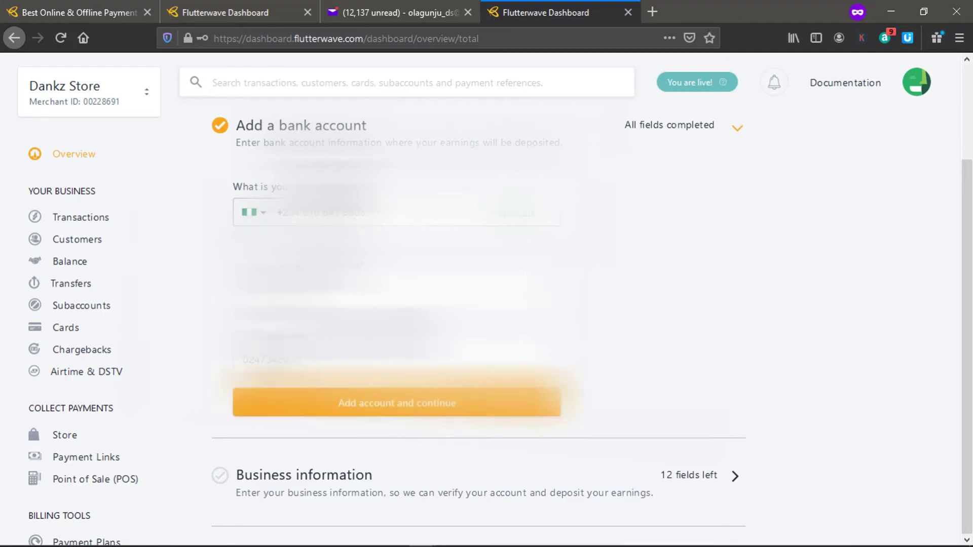
click(421, 406)
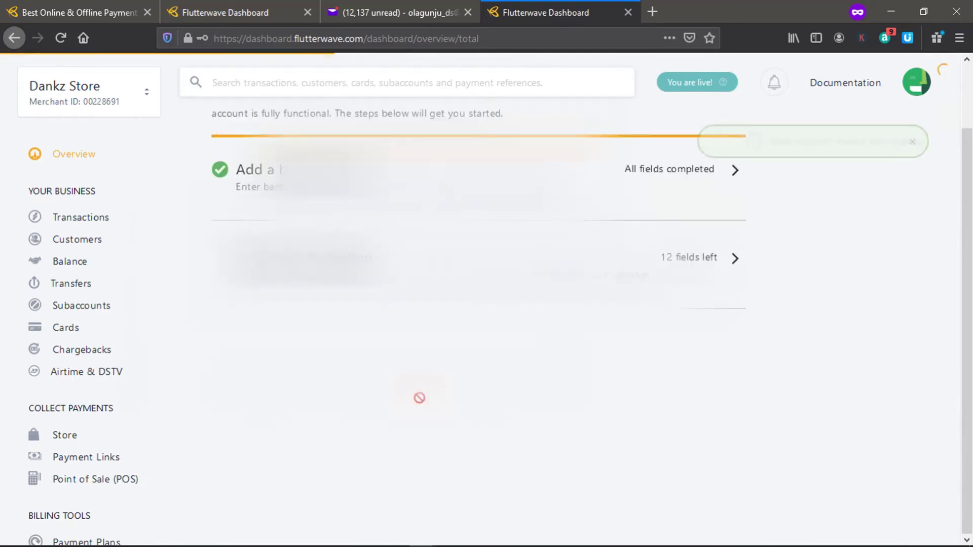
click(672, 274)
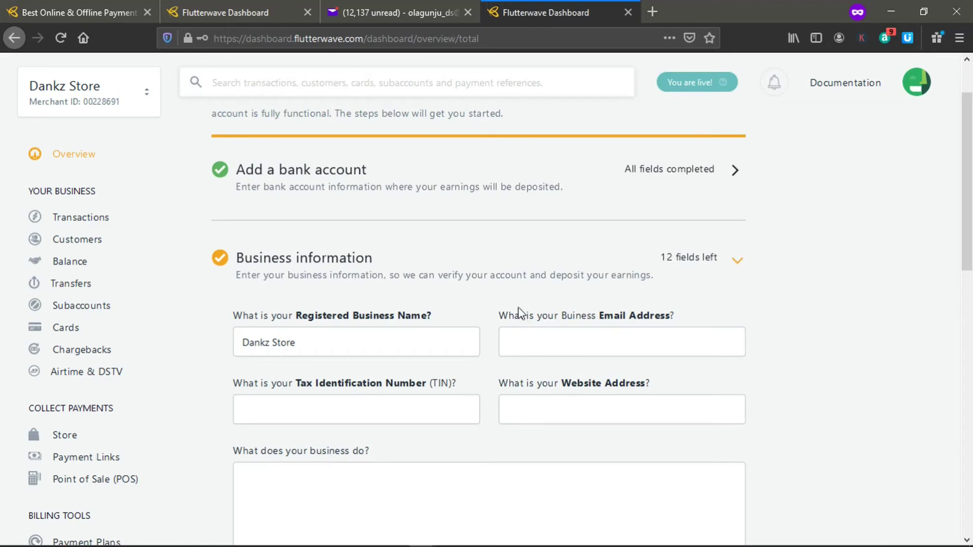
scroll(512, 284, down, 3)
scroll(511, 271, up, 1)
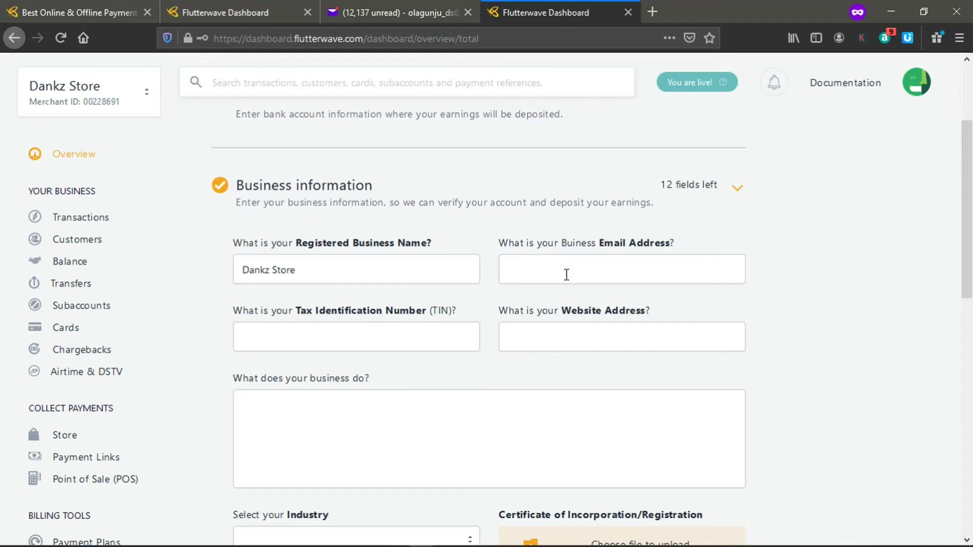
scroll(567, 275, down, 7)
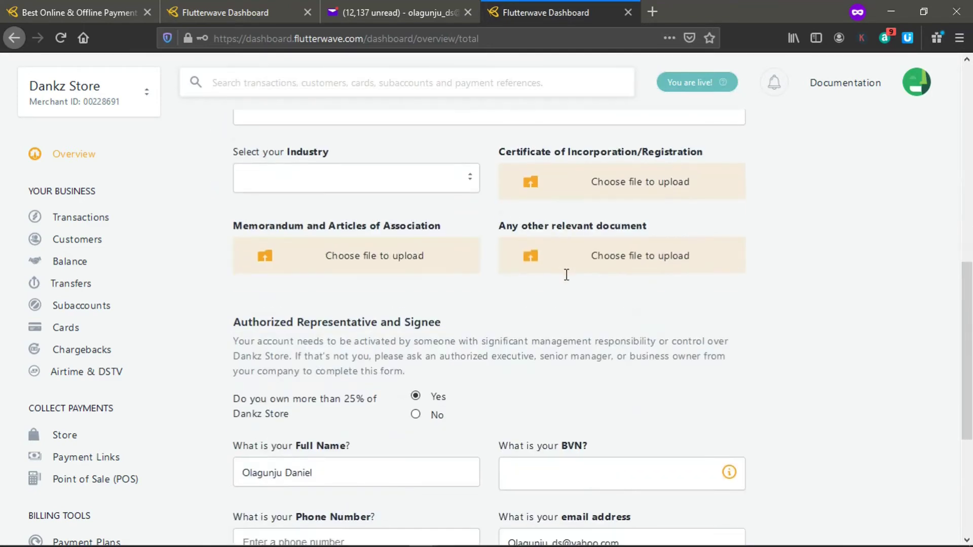
scroll(566, 275, up, 2)
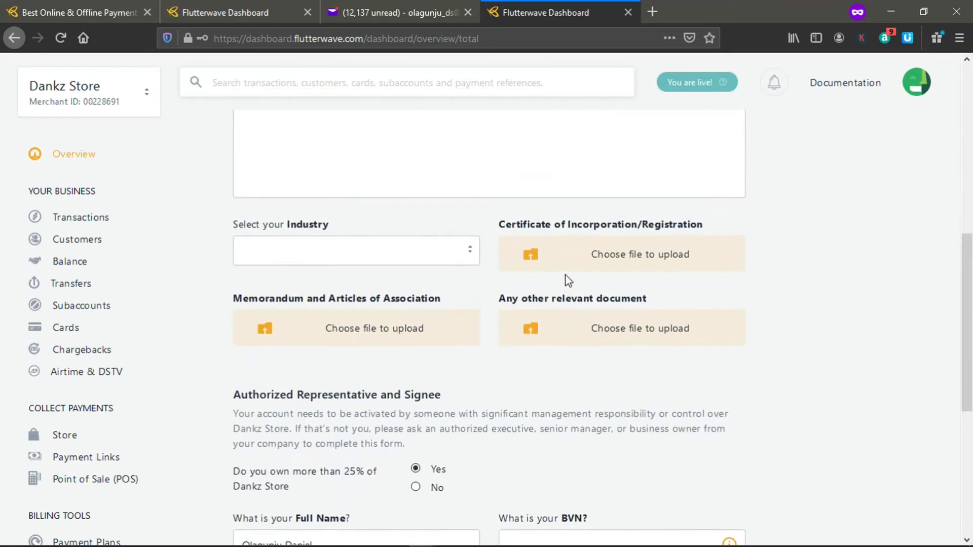
scroll(525, 299, down, 4)
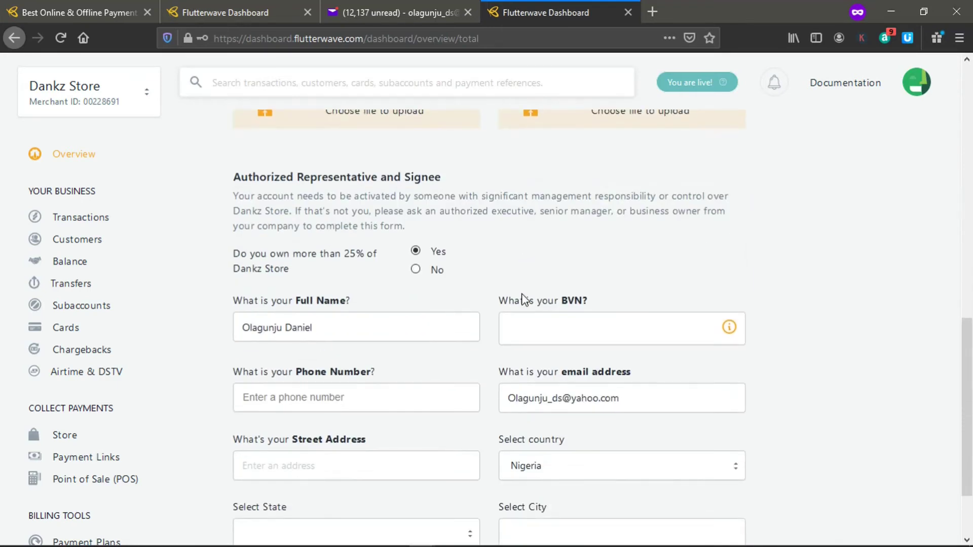
scroll(524, 299, up, 4)
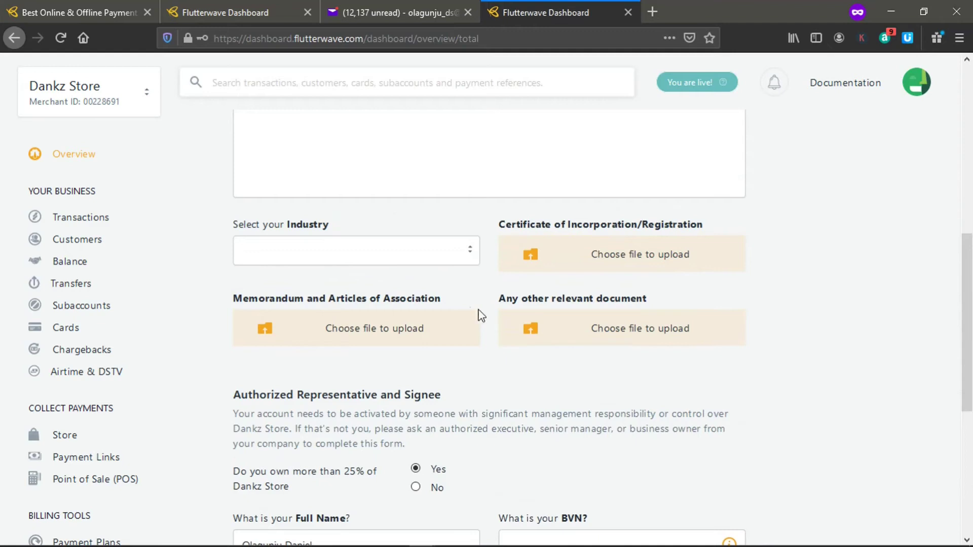
scroll(521, 336, up, 8)
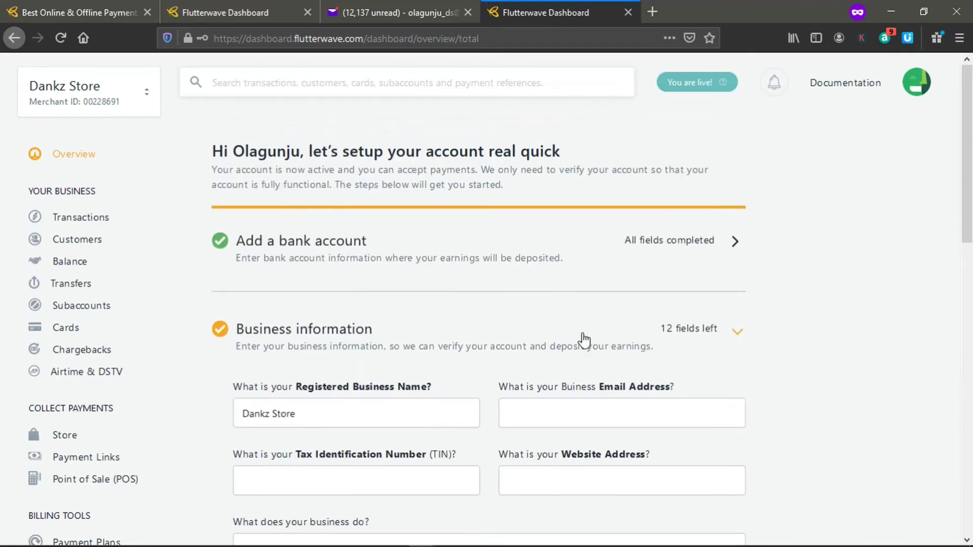
scroll(484, 268, down, 5)
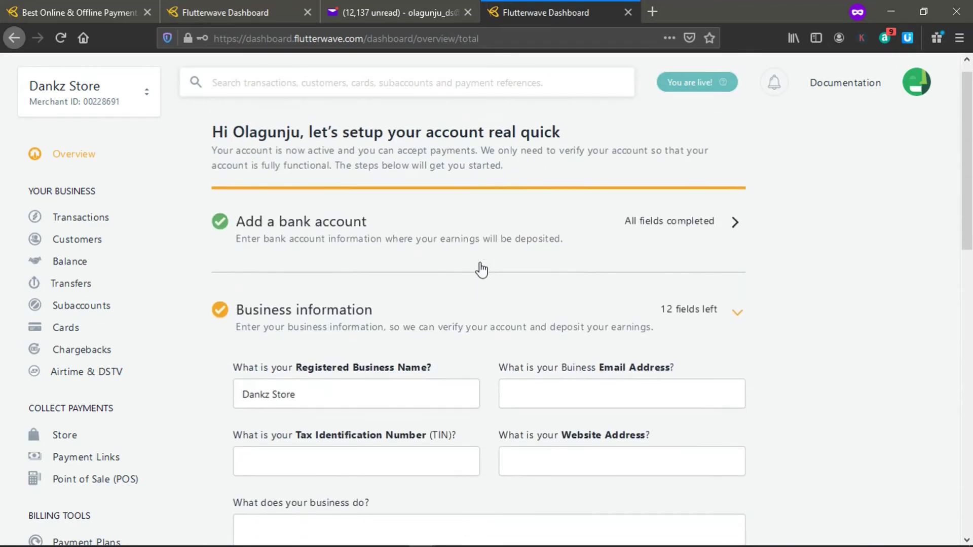
scroll(581, 318, down, 7)
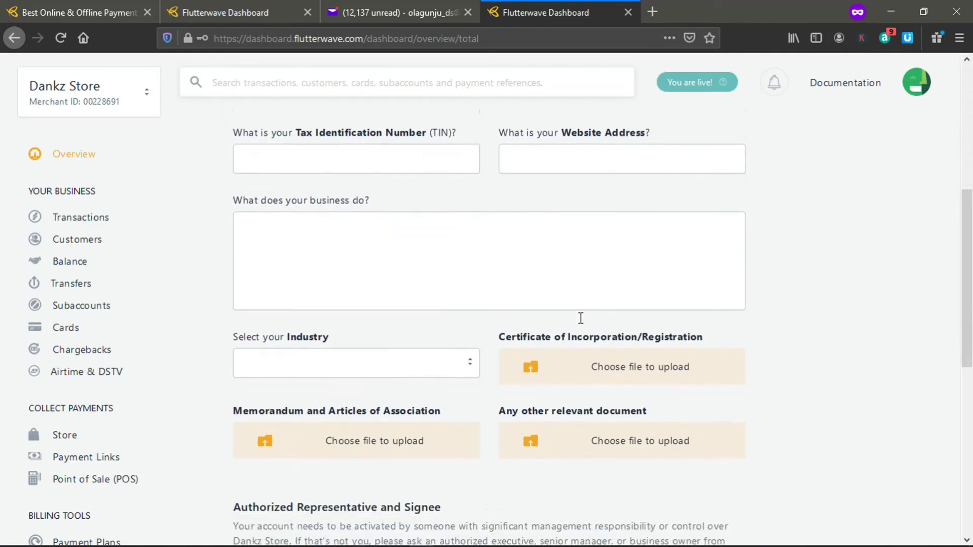
scroll(589, 278, down, 2)
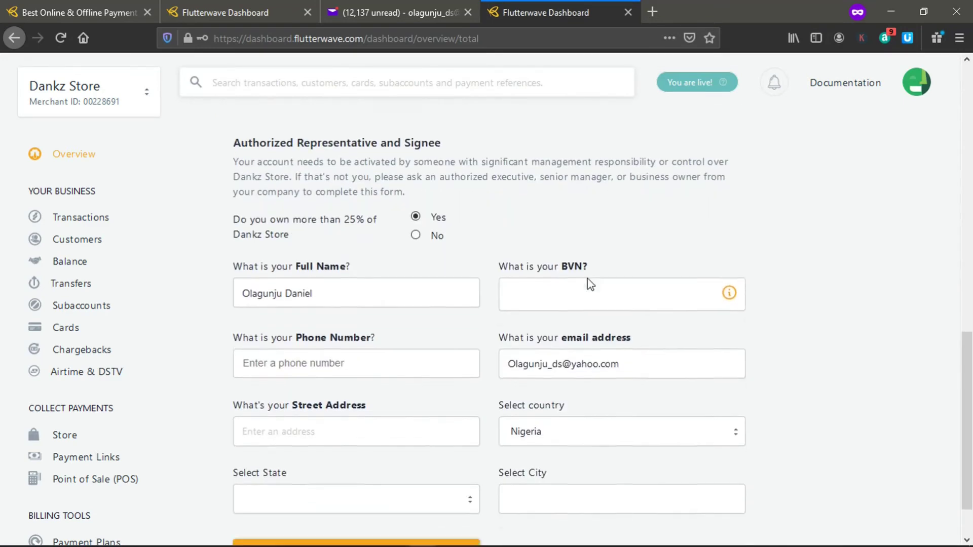
scroll(558, 406, up, 6)
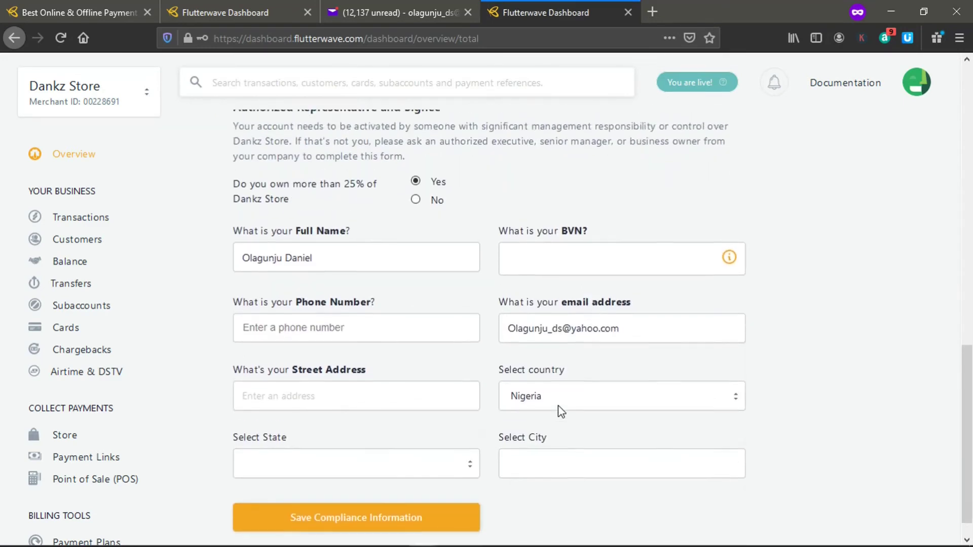
scroll(559, 405, up, 3)
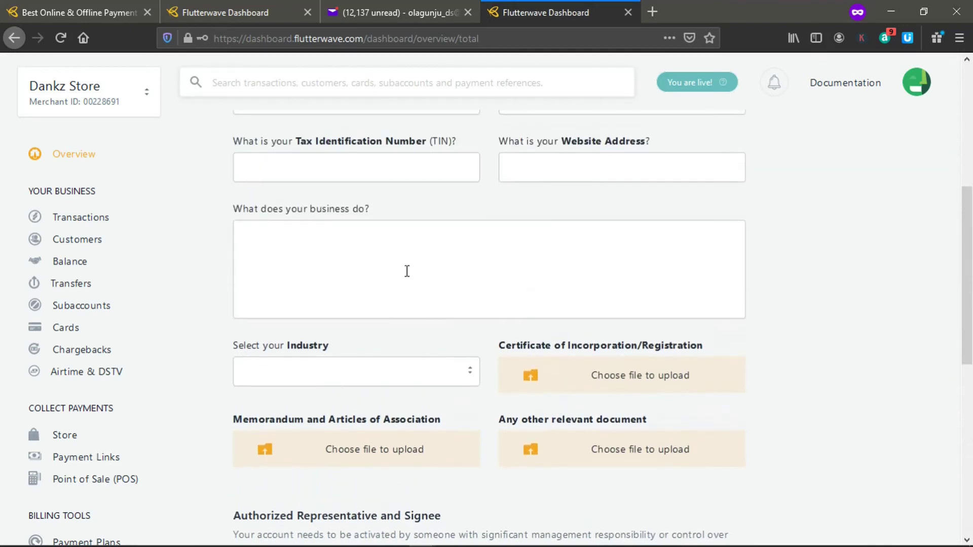
scroll(406, 271, up, 4)
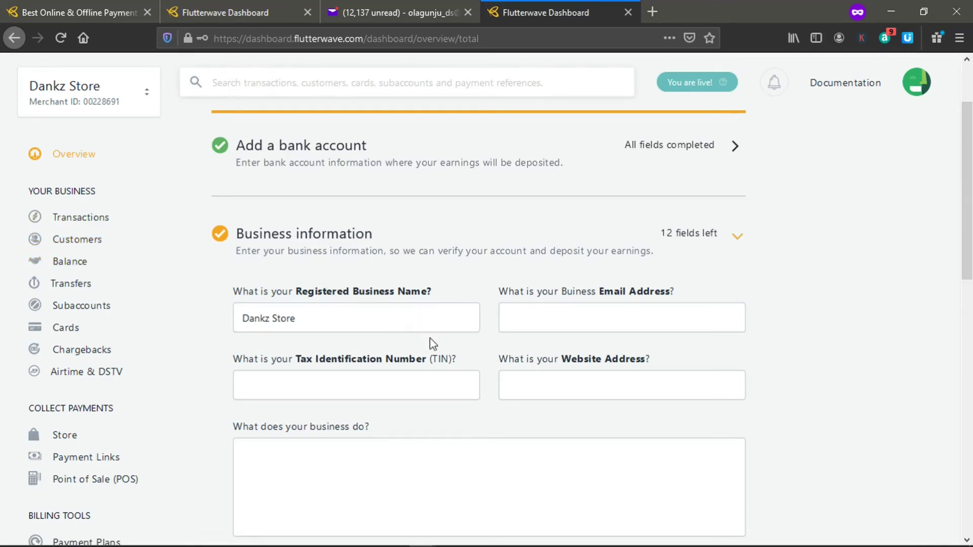
scroll(400, 300, down, 2)
click(588, 307)
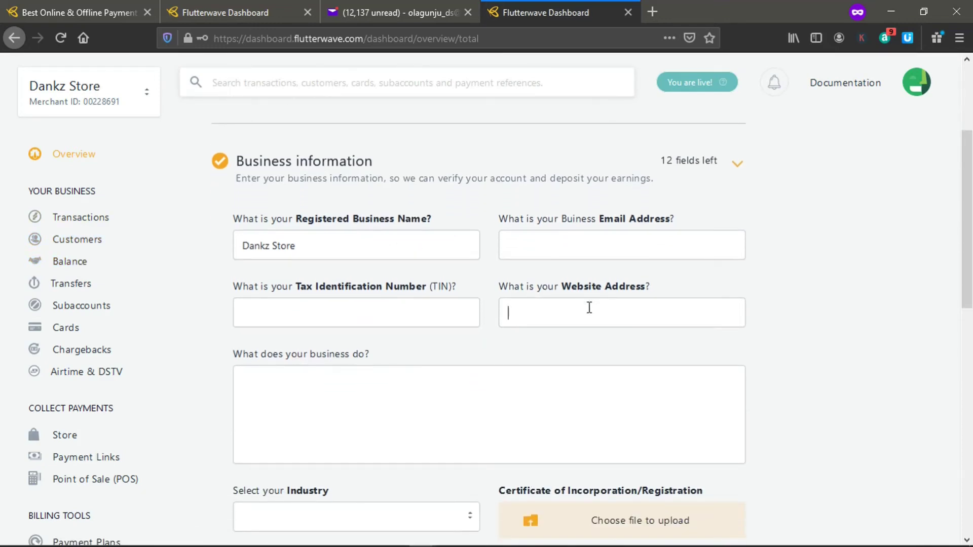
Pick Agricultural as the business industry and save the compliance information
scroll(449, 328, down, 2)
scroll(451, 360, down, 2)
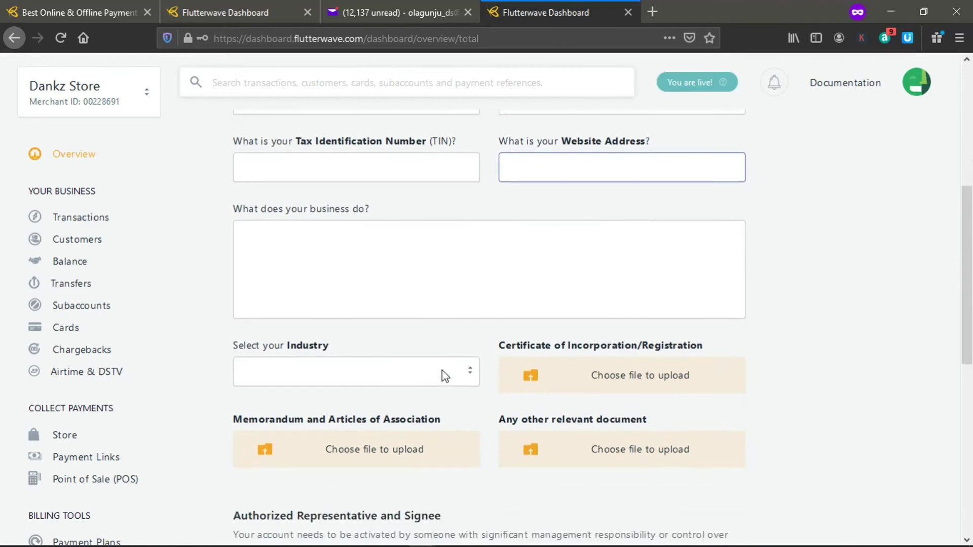
click(476, 373)
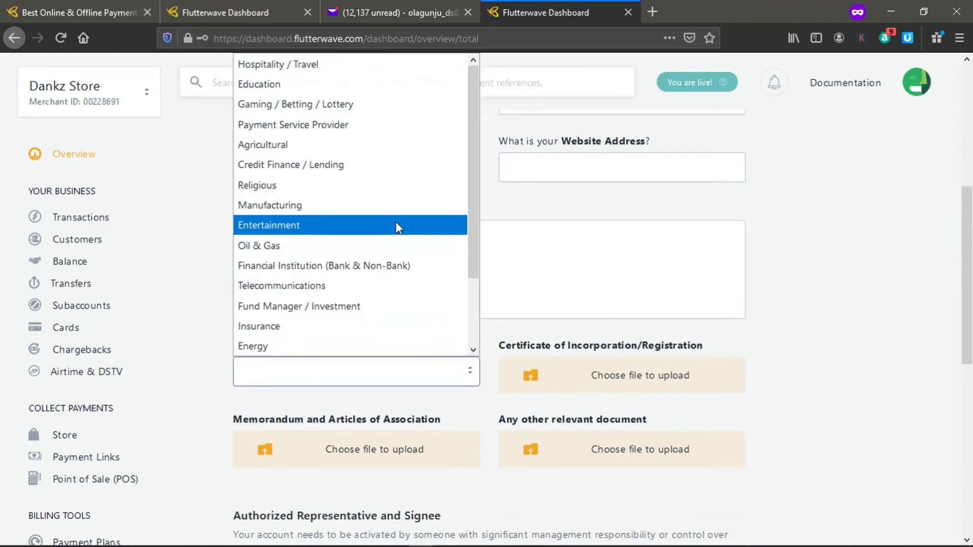
click(302, 147)
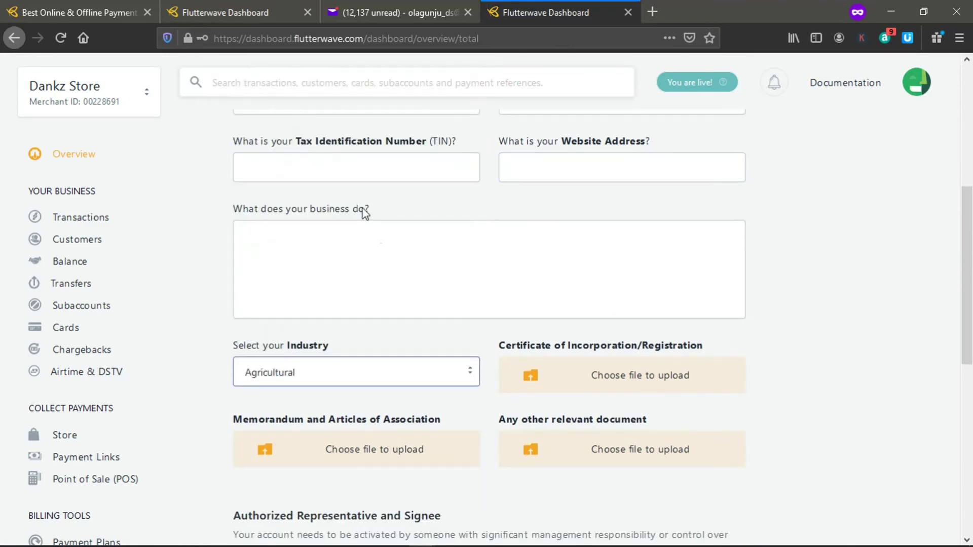
scroll(408, 282, down, 4)
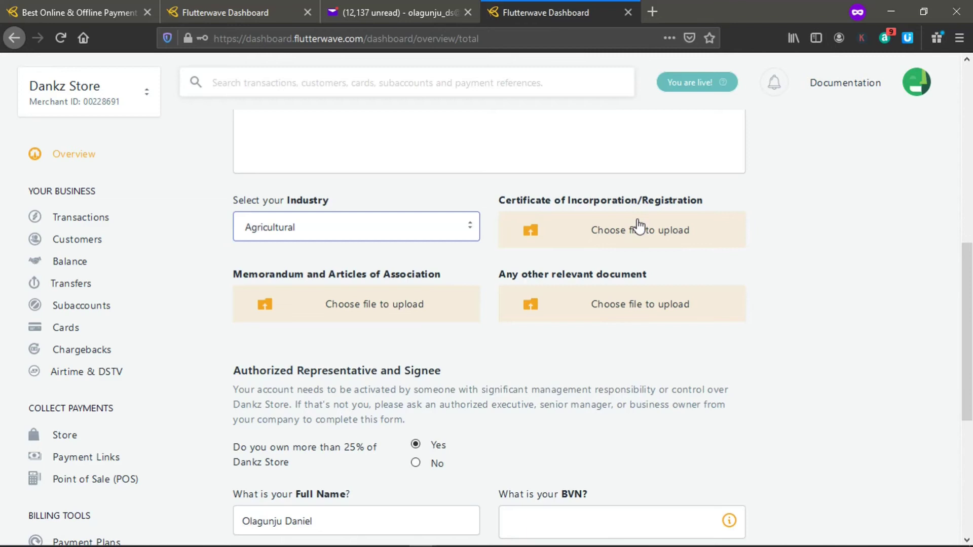
scroll(410, 330, down, 3)
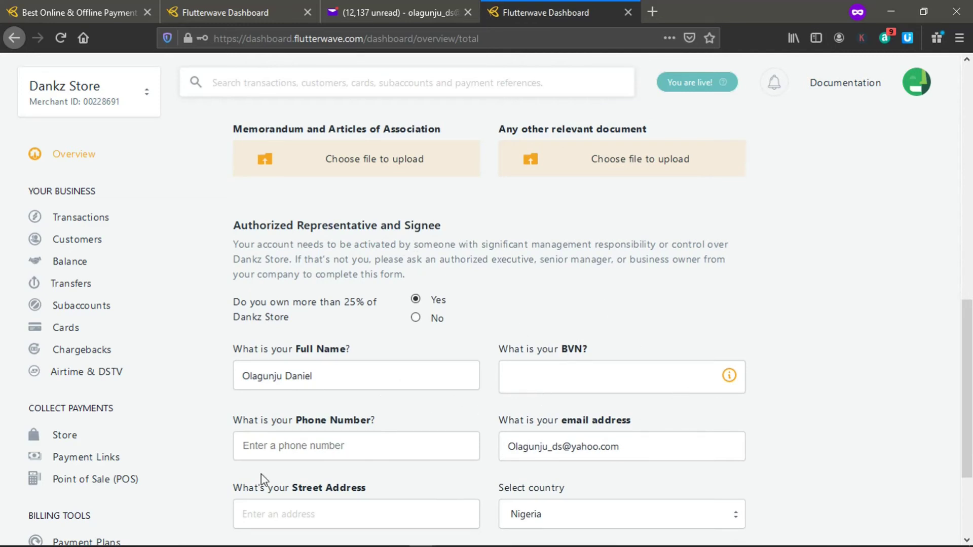
scroll(261, 479, down, 3)
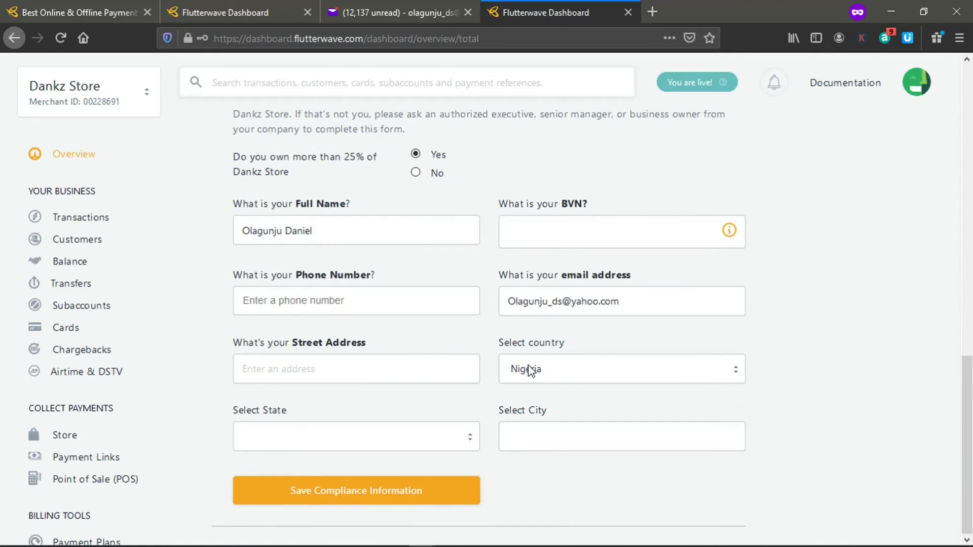
click(348, 492)
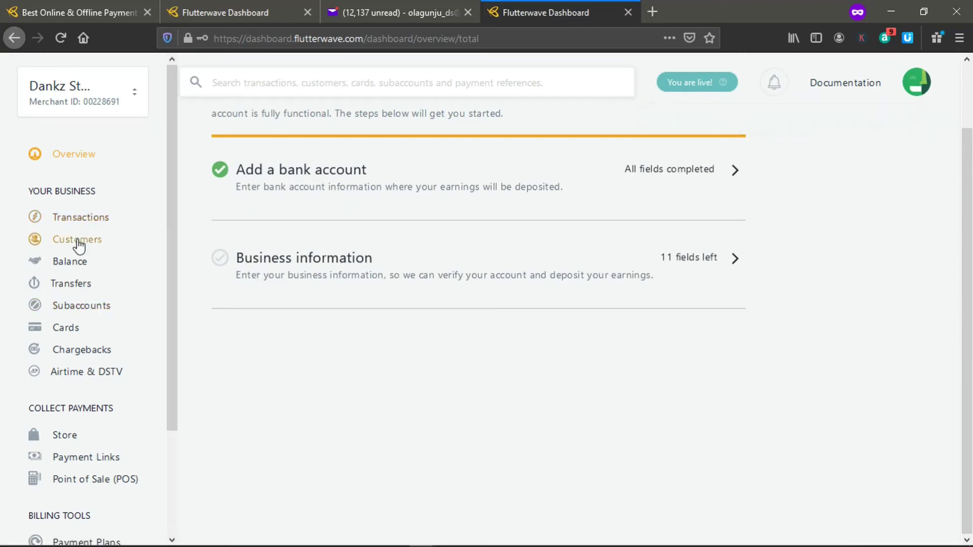
Go to Store under Collect Payments, where Dankz Store shows 'You have no products yet'
scroll(538, 203, up, 2)
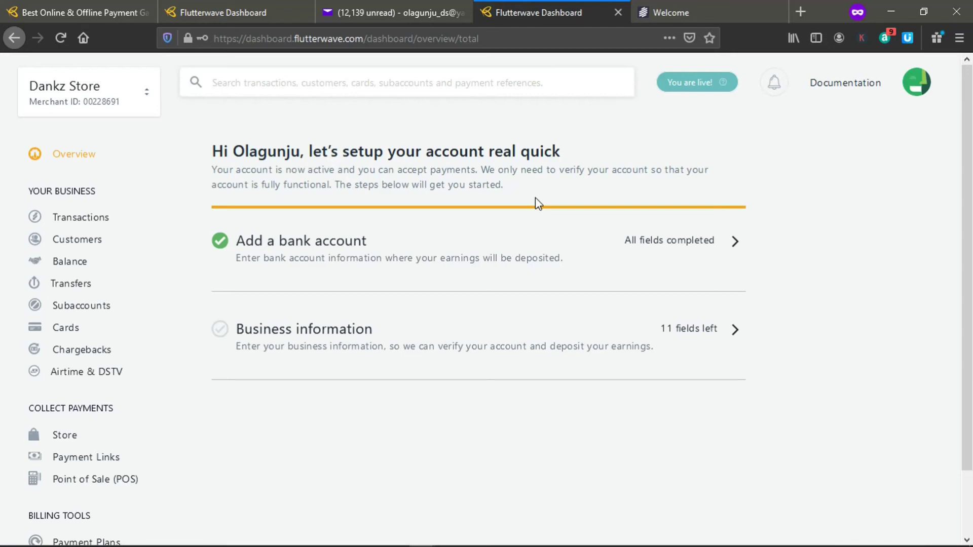
click(70, 439)
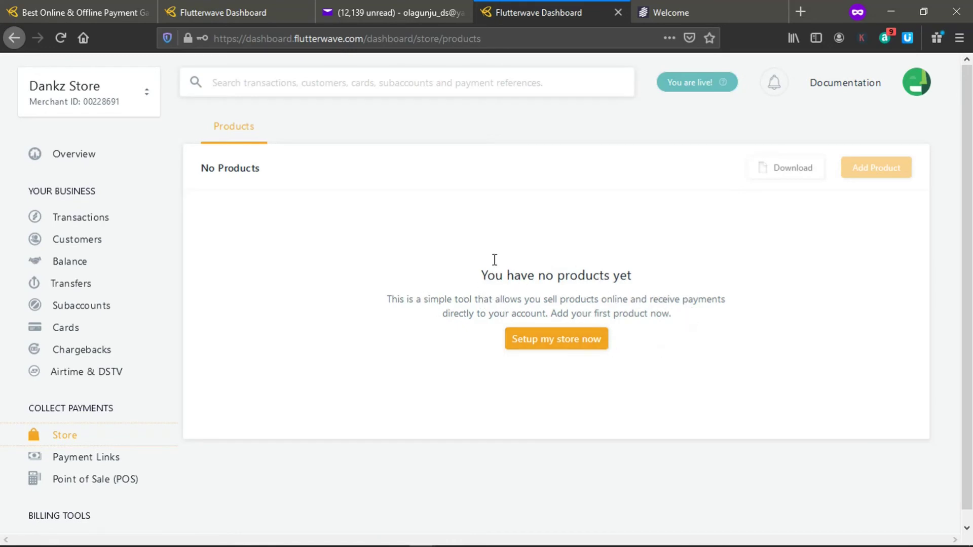
Start store setup and describe Dankz Store as selling agricultural products: catfish, goat and cow meat
click(548, 350)
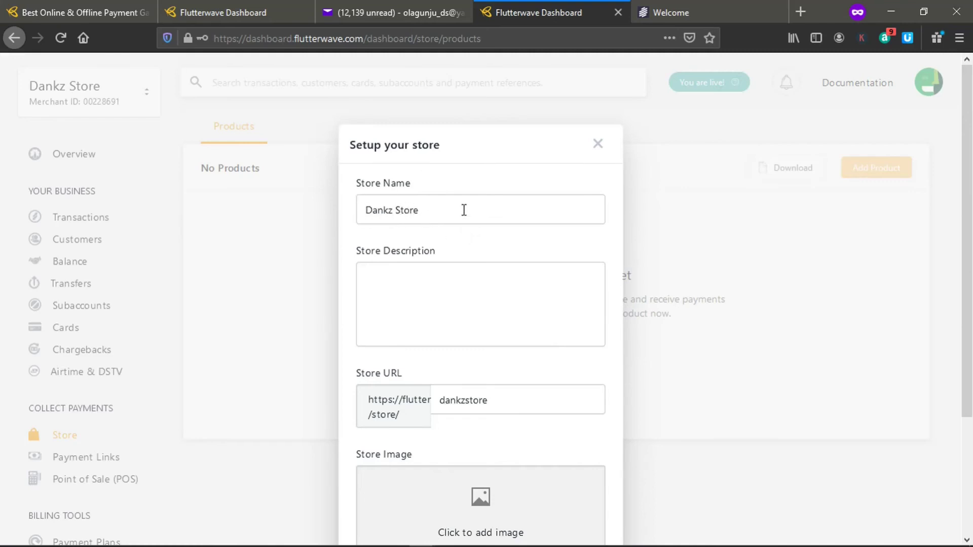
click(403, 295)
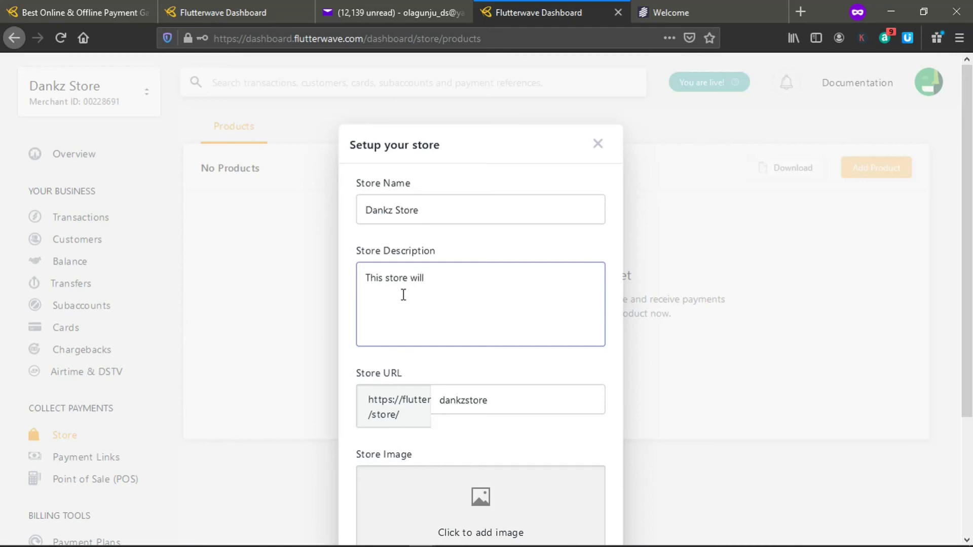
text(ieties of agricultural pr)
key(BackSpace)
key(BackSpace)
key(BackSpace)
key(BackSpace)
key(BackSpace)
key(BackSpace)
key(BackSpace)
key(BackSpace)
text(tural product)
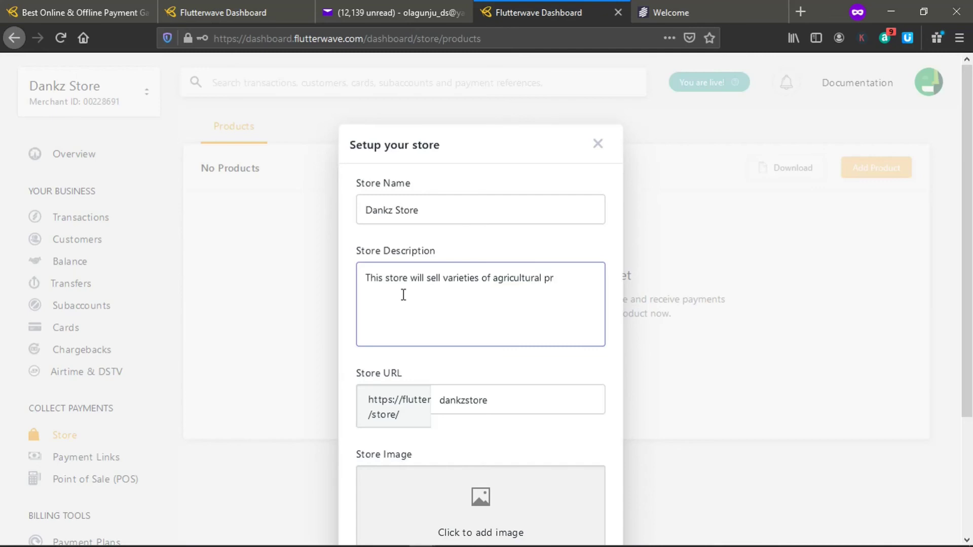
key(BackSpace)
key(BackSpace)
key(BackSpace)
key(BackSpace)
key(BackSpace)
text(oducts ranging from Catfish)
text(, G)
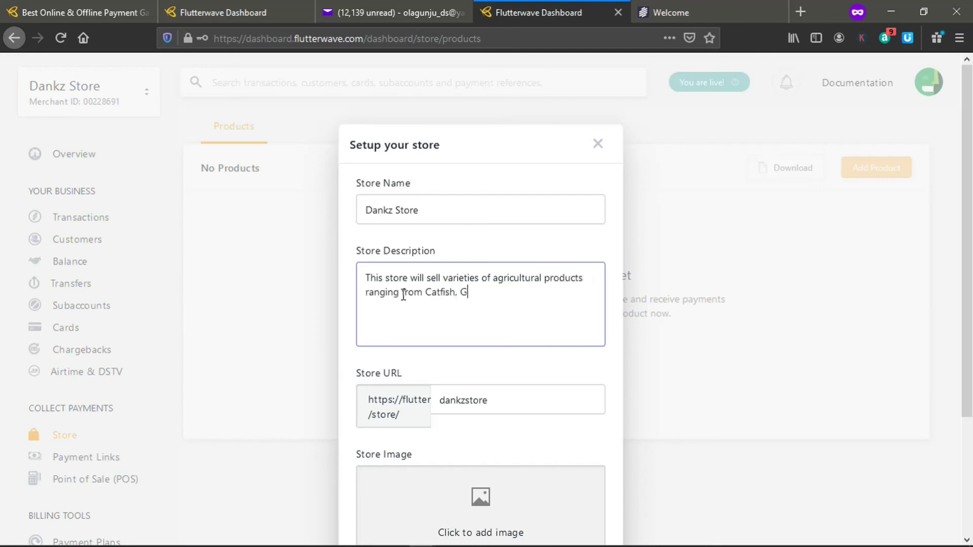
text(oat mea)
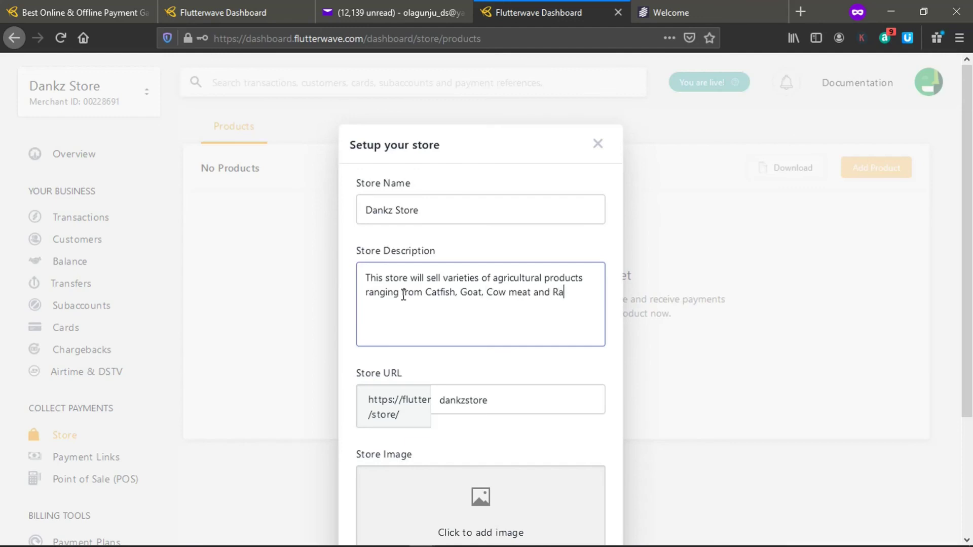
key(BackSpace)
key(BackSpace)
text(many more)
scroll(485, 282, down, 3)
text(.)
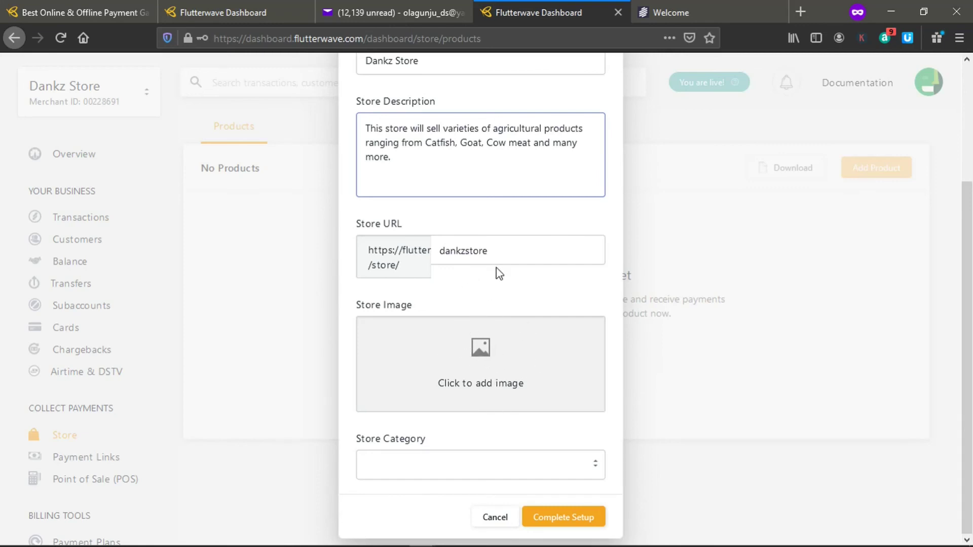
Pick Supermarket as the store category and complete the Dankz Store setup
click(495, 470)
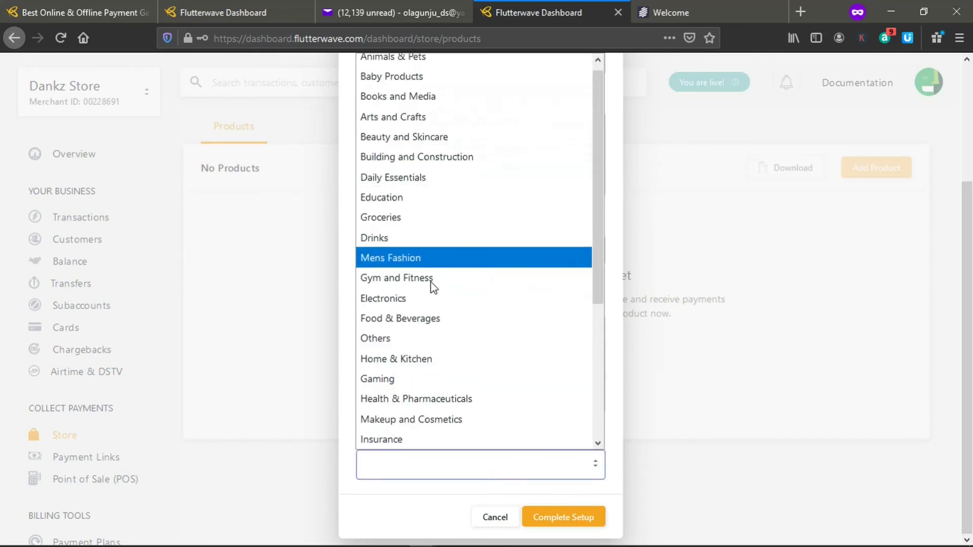
scroll(425, 352, down, 3)
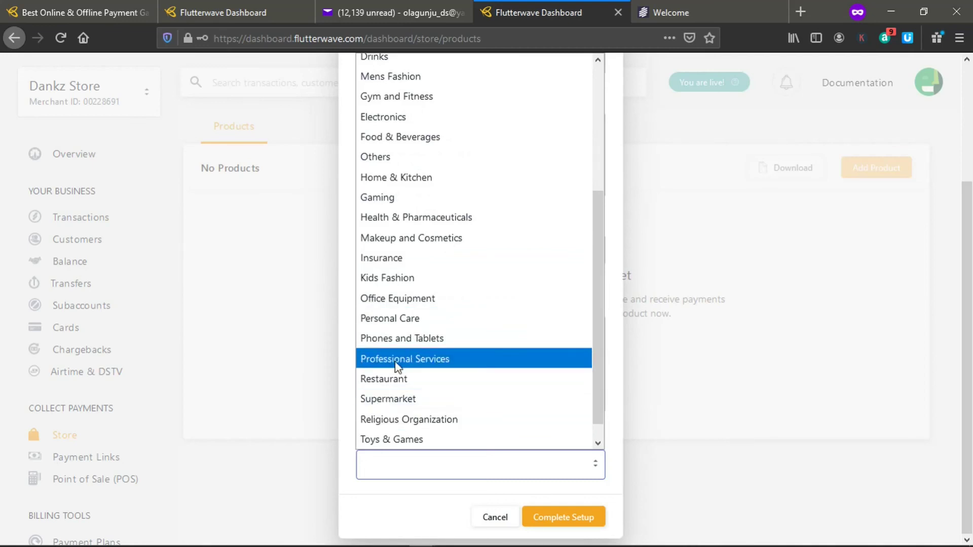
click(394, 405)
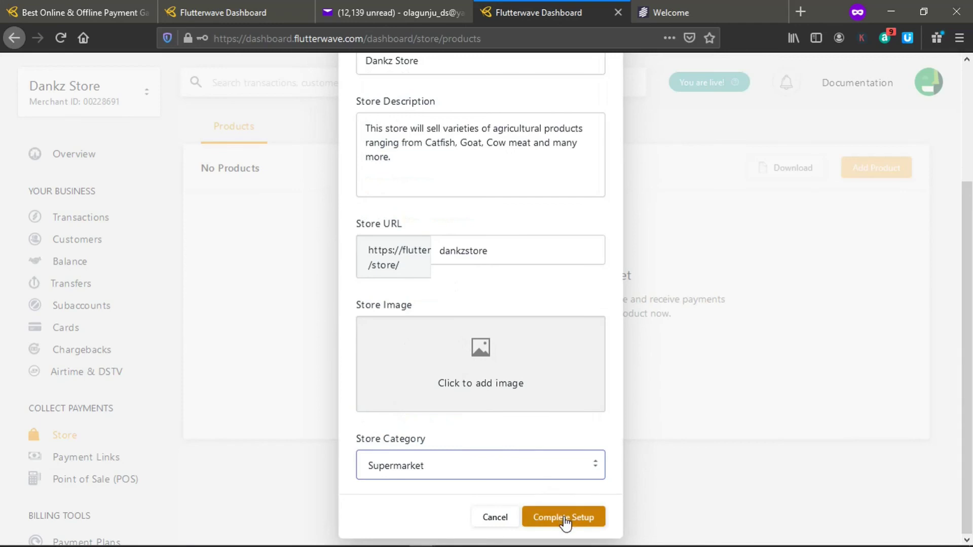
click(579, 518)
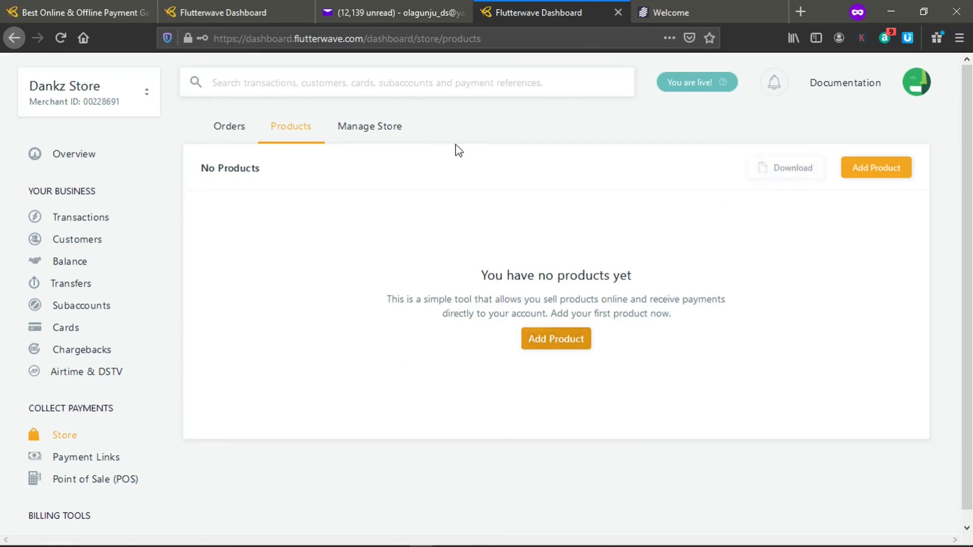
View Manage Store, showing Dankz Store Offline at flutterwave.com/store/dankzstore with shipping off
click(381, 131)
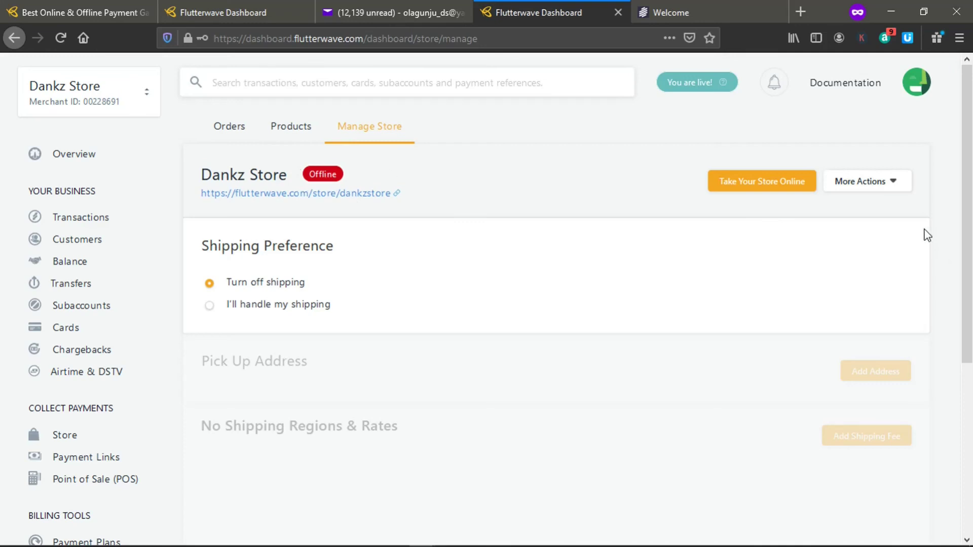
click(763, 189)
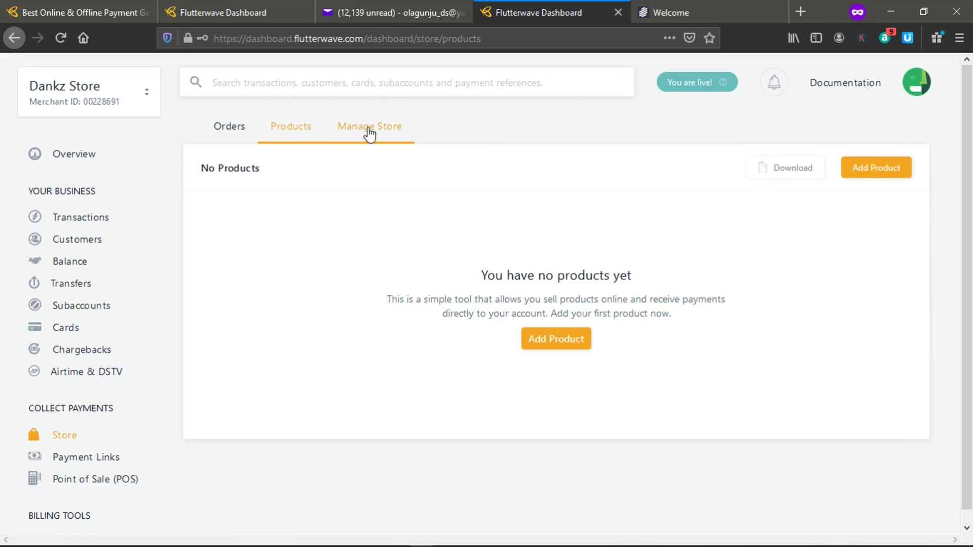
click(369, 130)
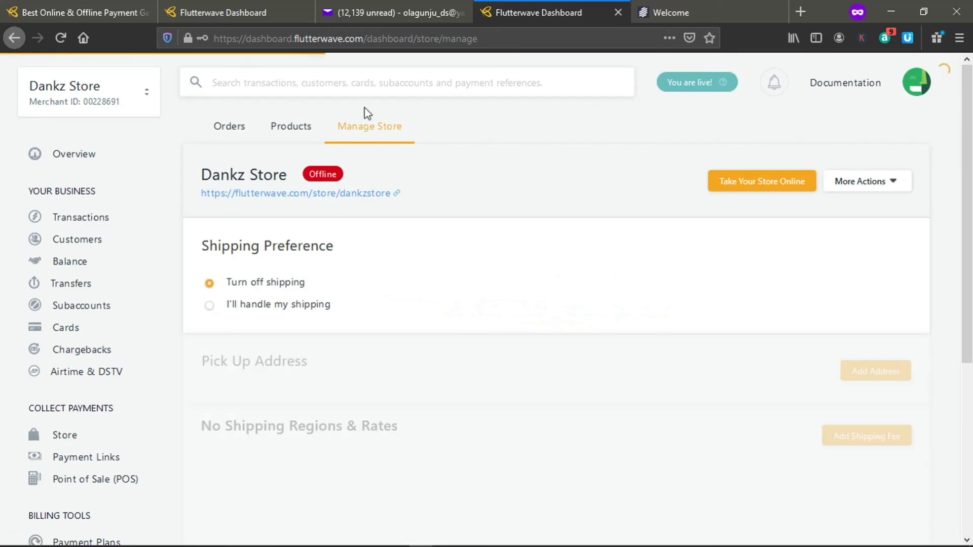